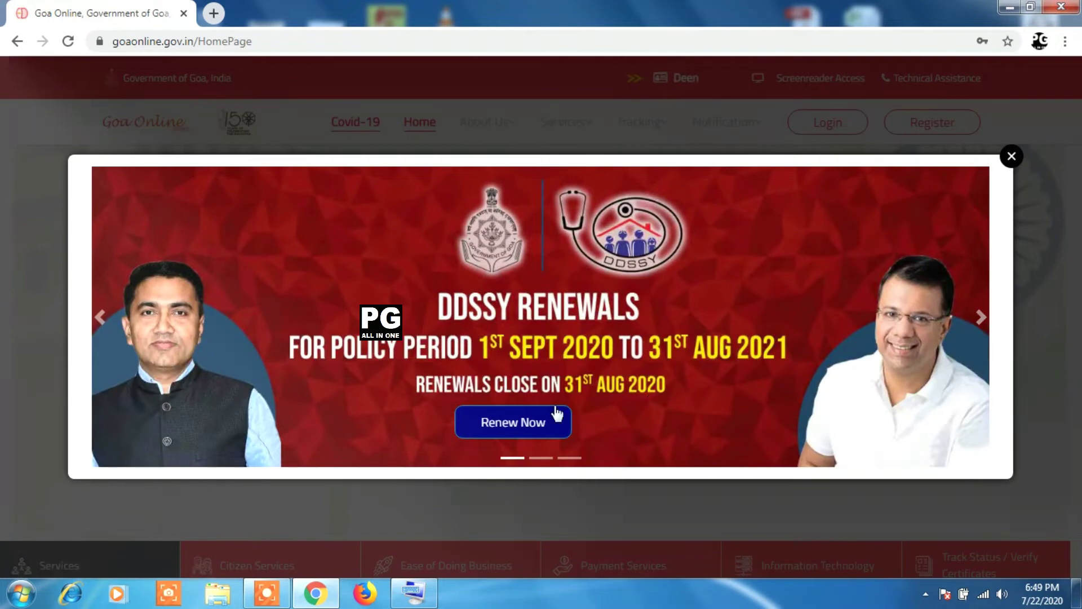
Open the DDSSY renewal service details from Renew Now and read the Procedure to Apply.
left_click(515, 421)
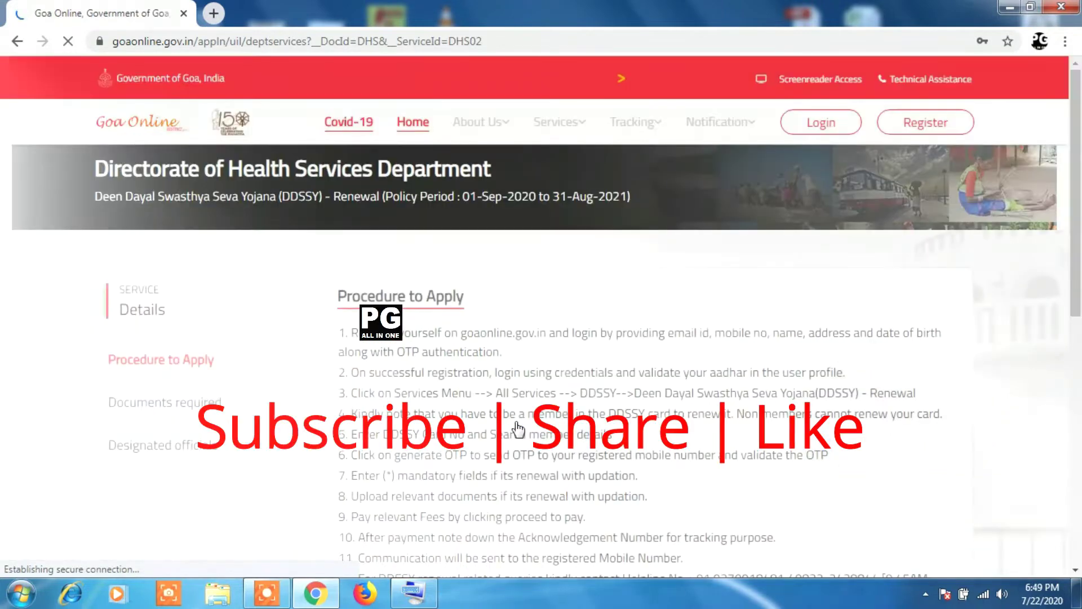
scroll(1080, 318, "down", 5)
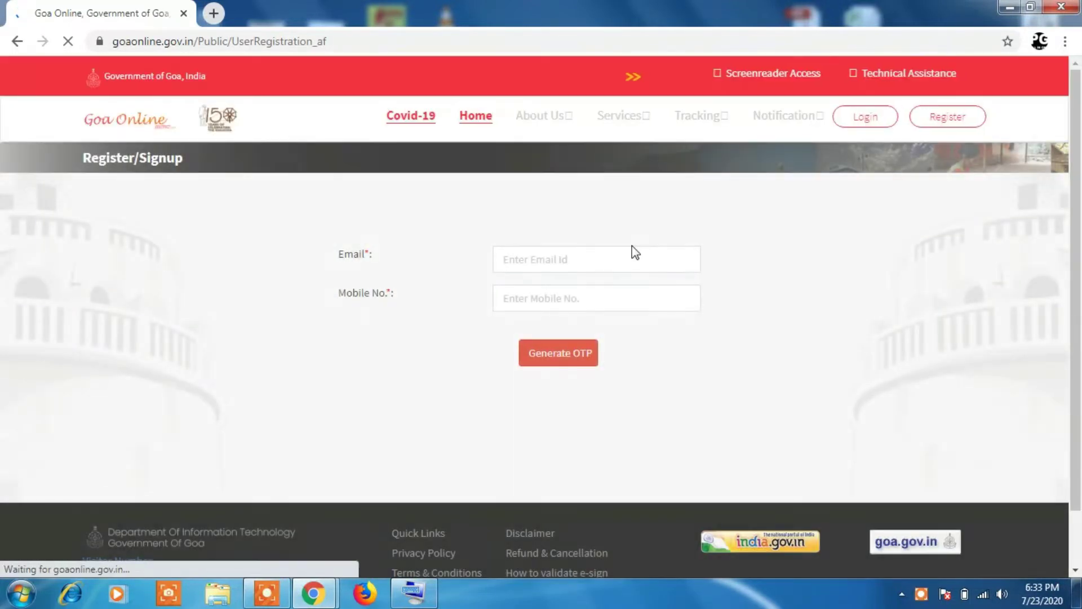
Enter the email and mobile number, request an OTP, and submit the received code.
left_click(635, 253)
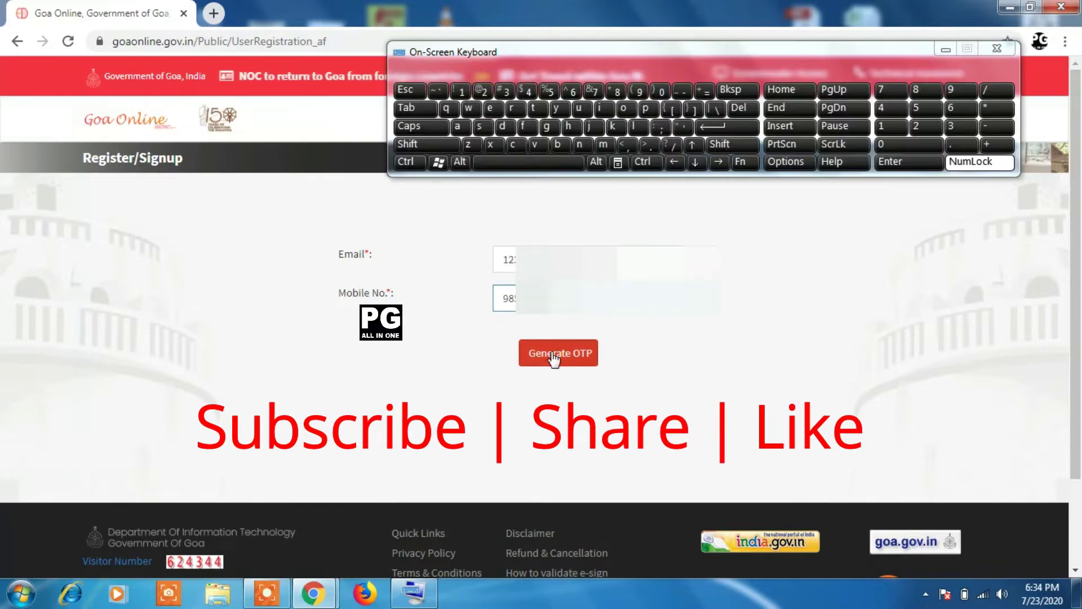
left_click(554, 358)
left_click(435, 392)
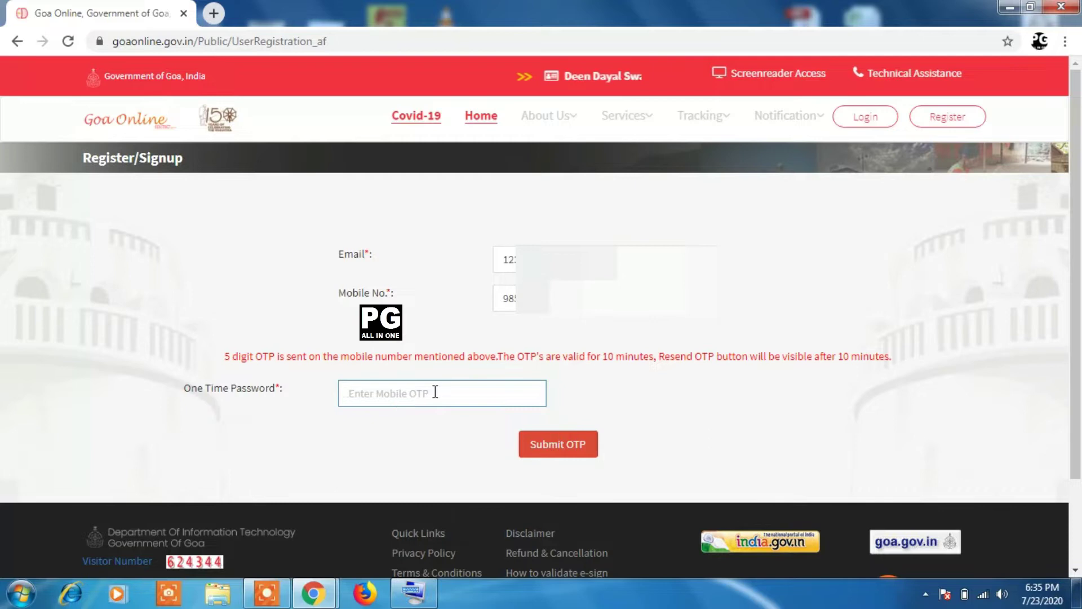
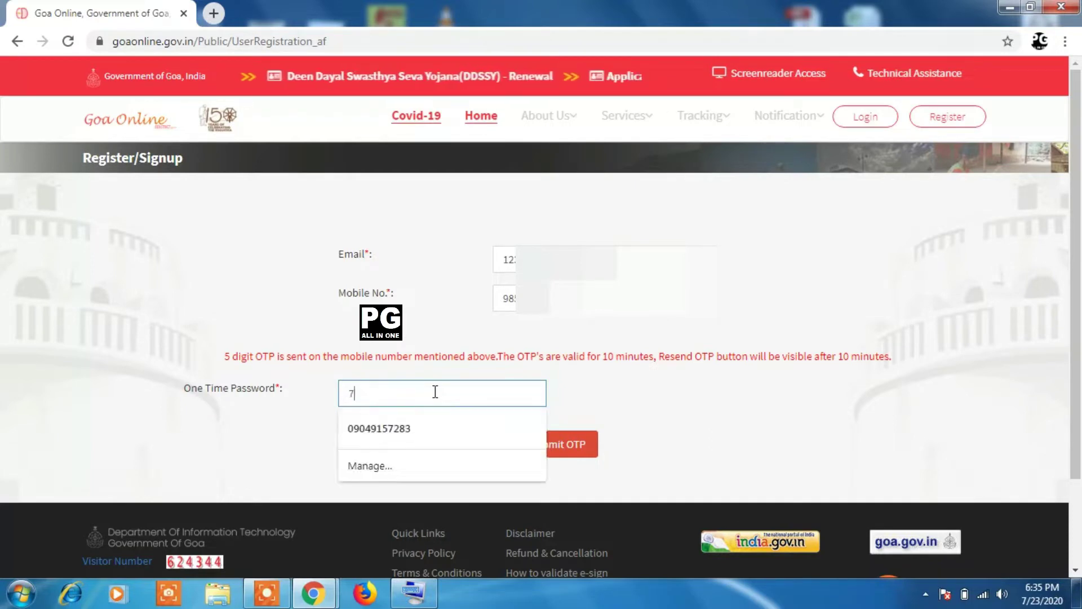
left_click(533, 442)
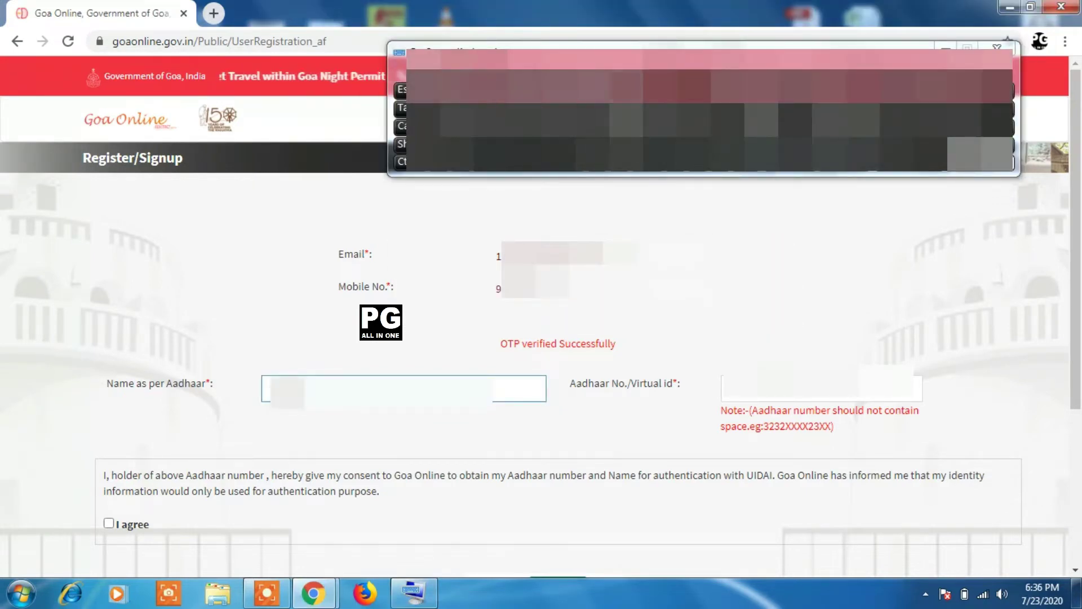
Enter the Aadhaar name and number, tick consent, validate, and acknowledge the no-change alert.
left_click(821, 388)
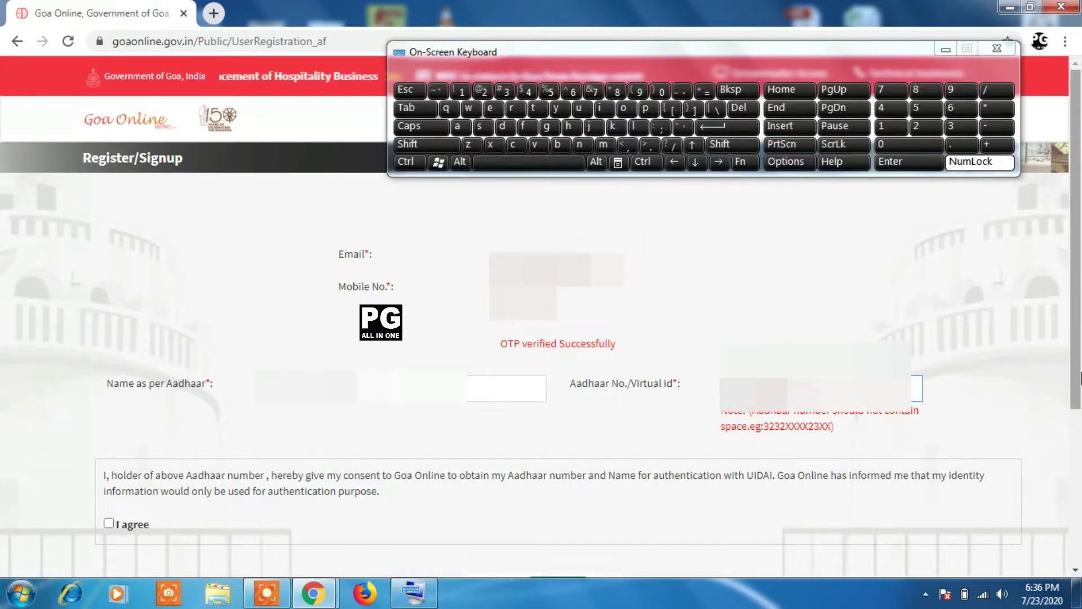
scroll(541, 317, "down", 1)
scroll(541, 316, "down", 1)
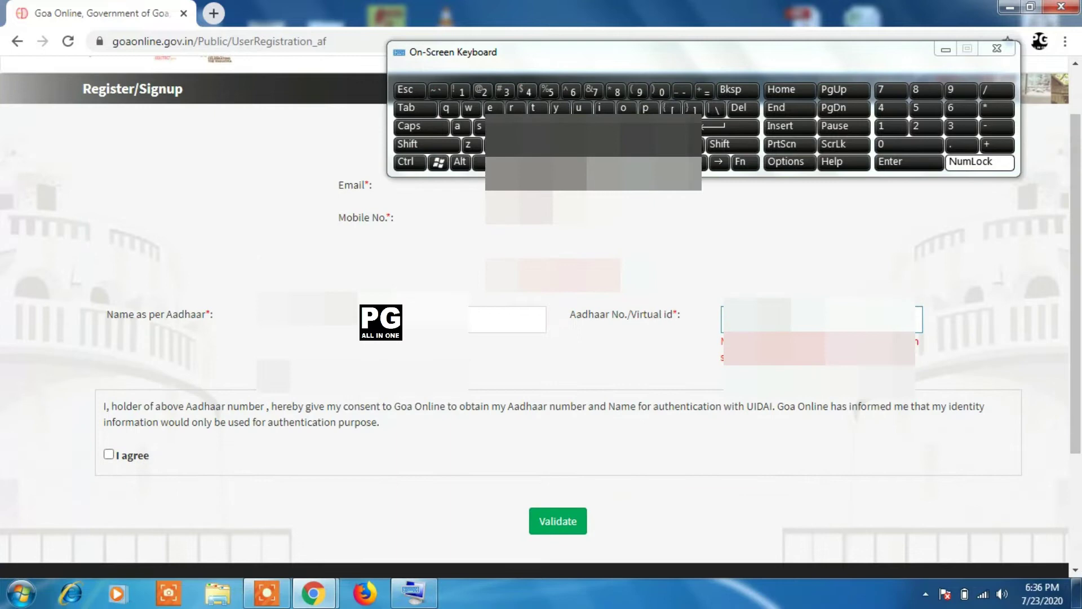
left_click(110, 455)
left_click(533, 527)
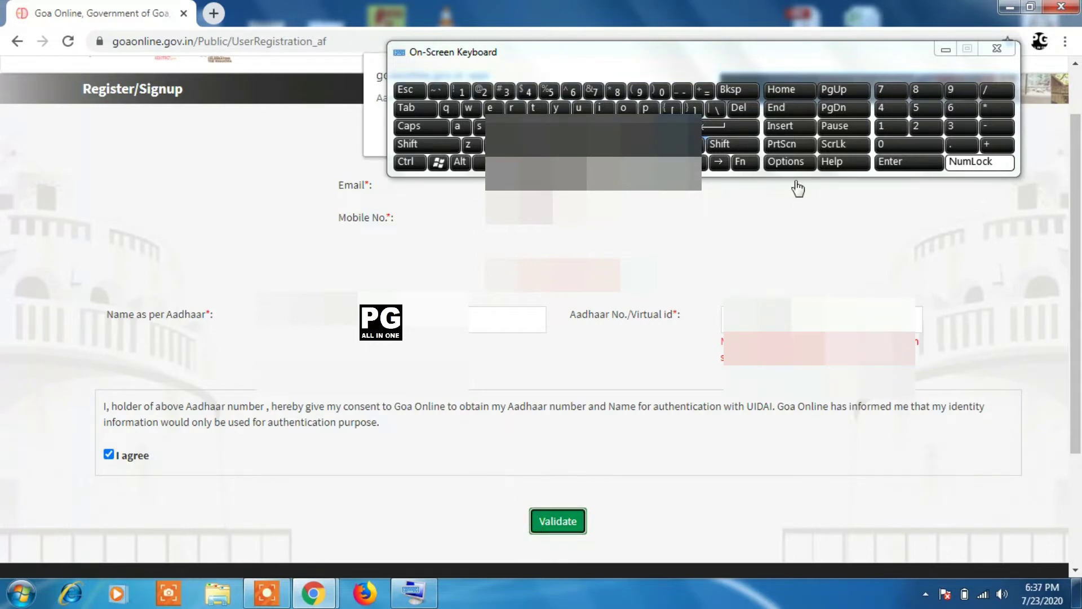
left_click(947, 51)
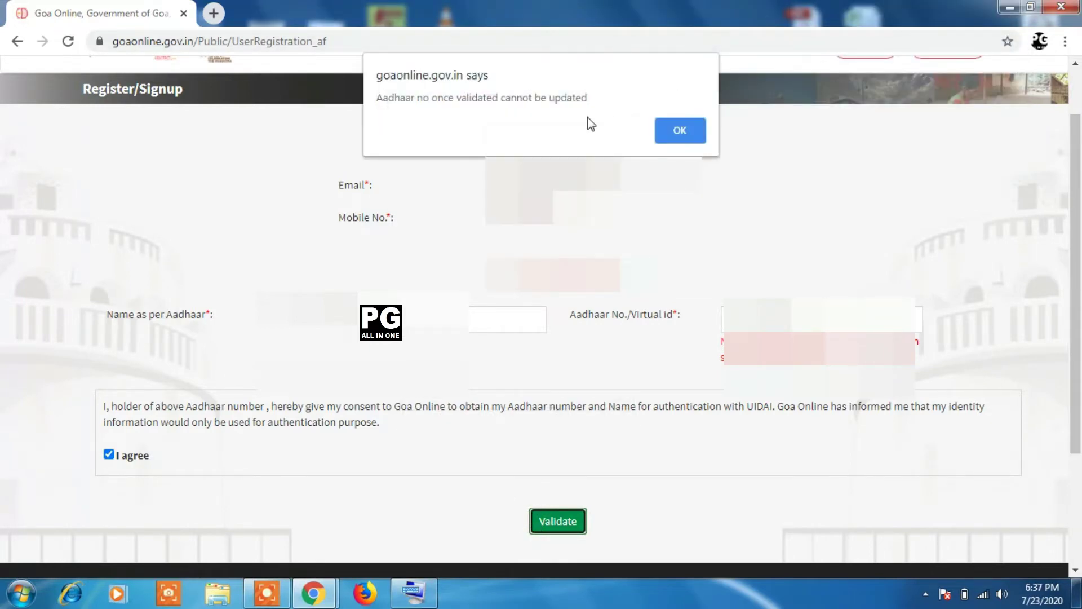
left_click(670, 135)
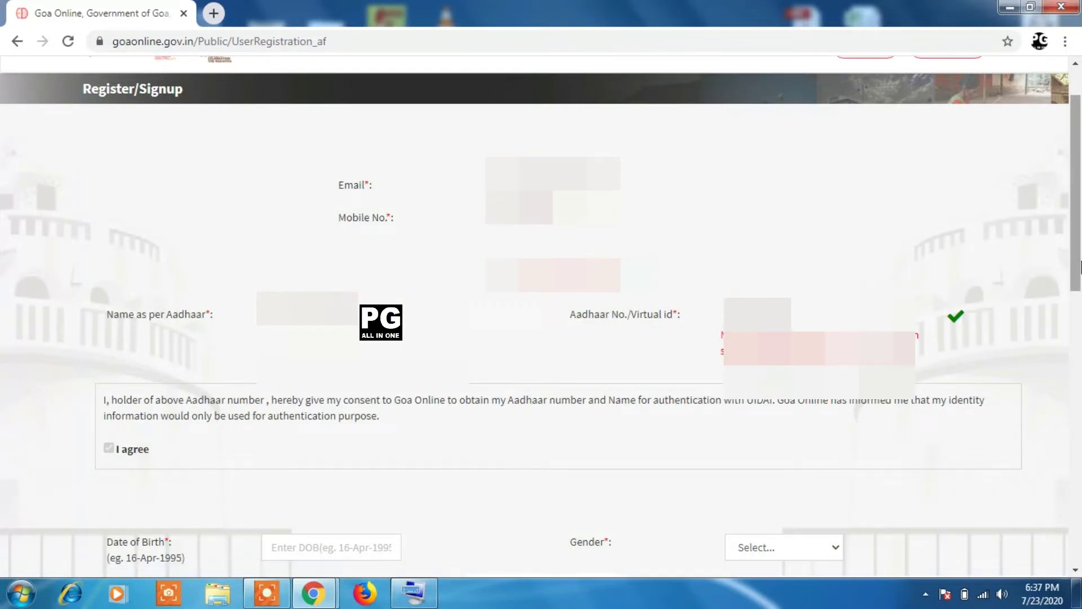
Fill in the date of birth, state GOA, postal address, taluka and village.
scroll(1077, 338, "down", 4)
scroll(438, 255, "down", 1)
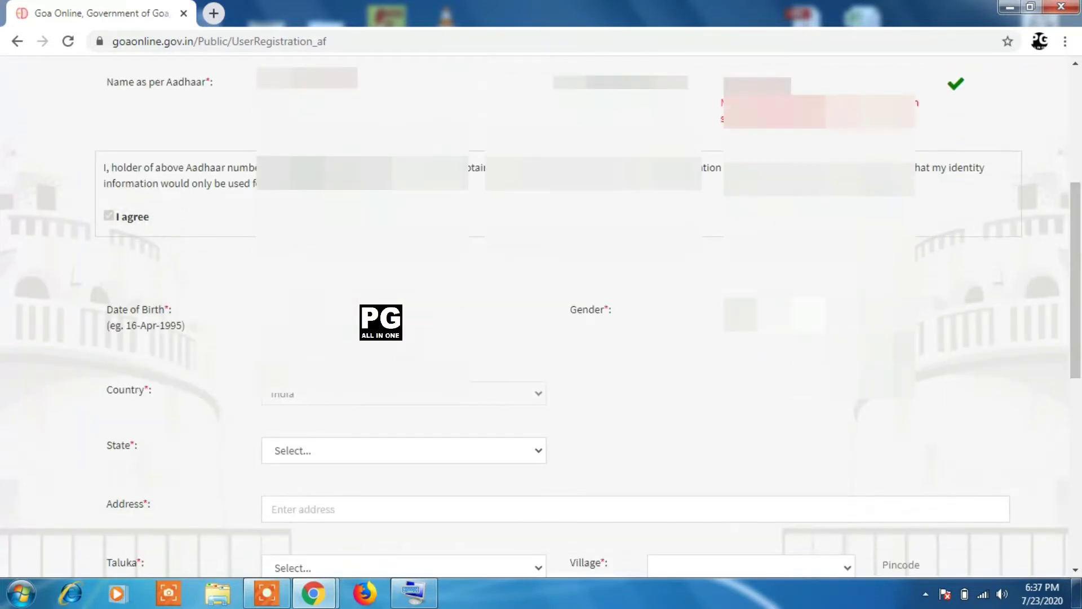
left_click(304, 314)
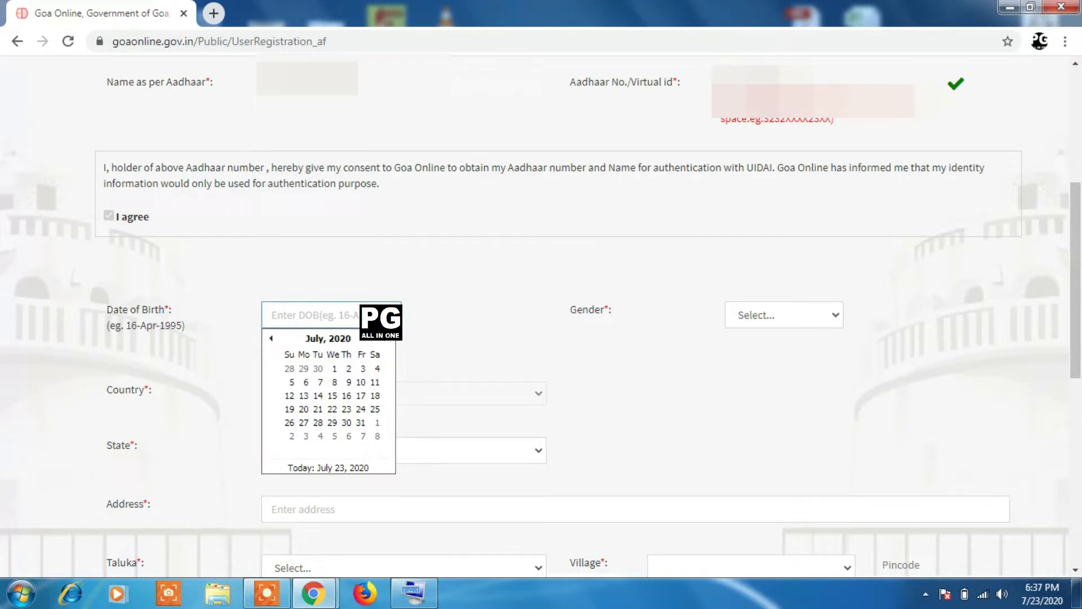
scroll(531, 296, "down", 4)
left_click(531, 293)
left_click(413, 591)
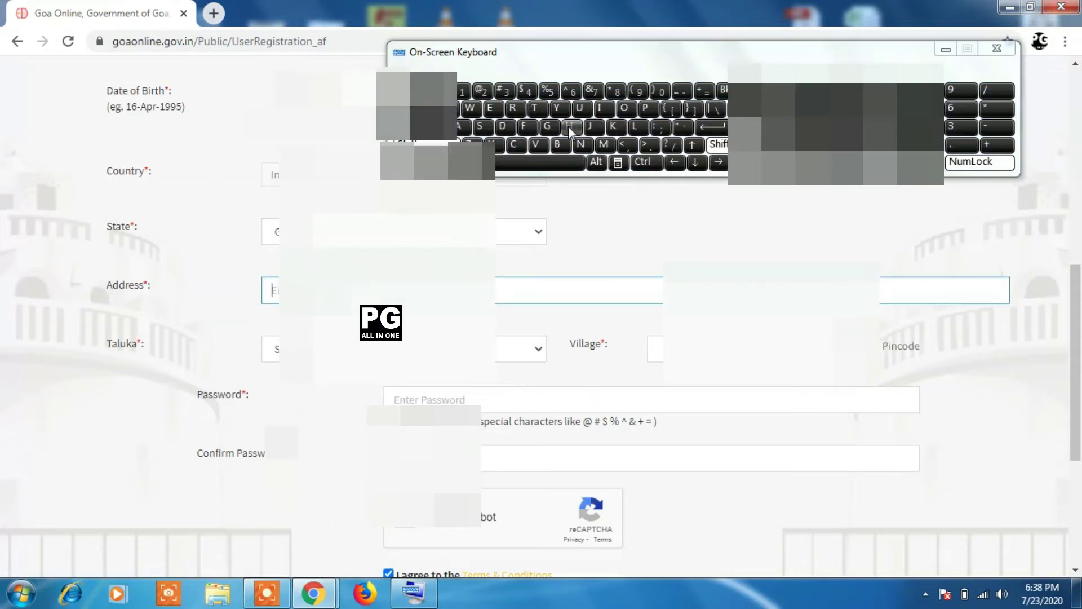
left_click(570, 130)
left_click(657, 349)
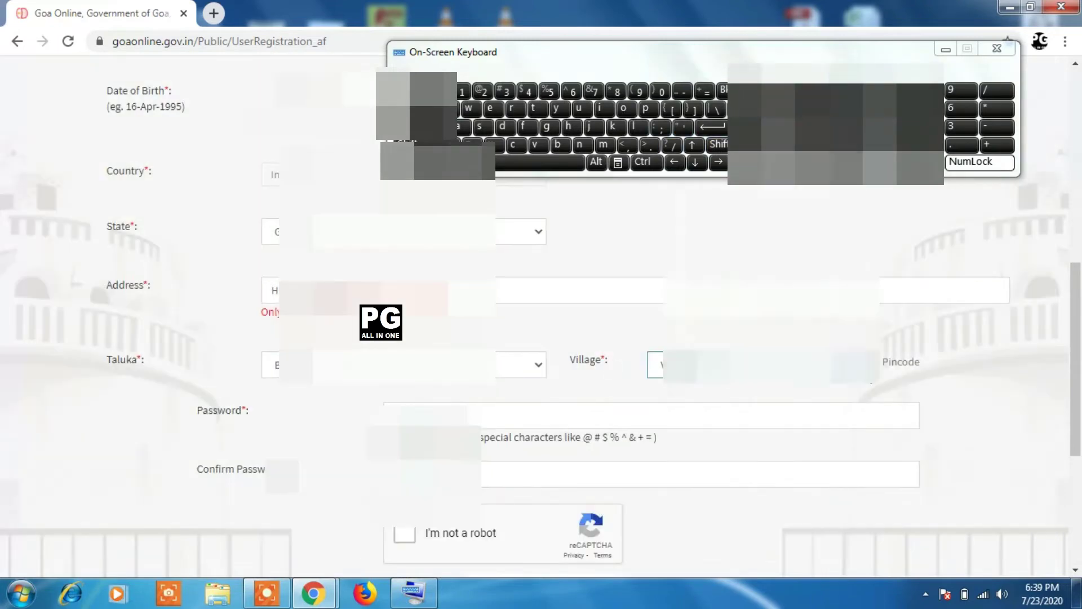
Enter the account password, retyping it once, and type its confirmation.
left_click(654, 412)
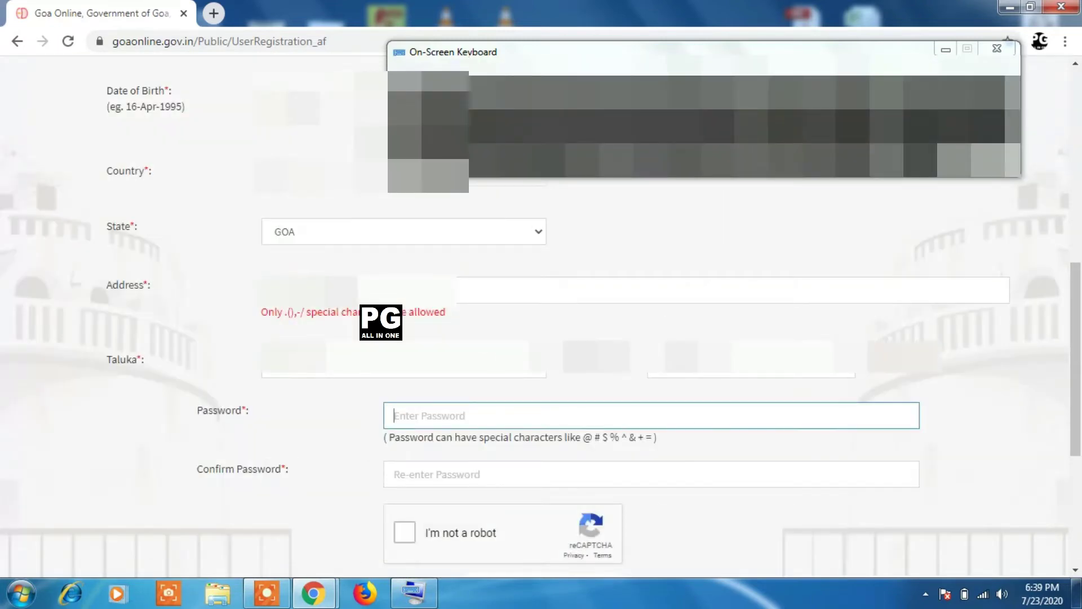
type("********")
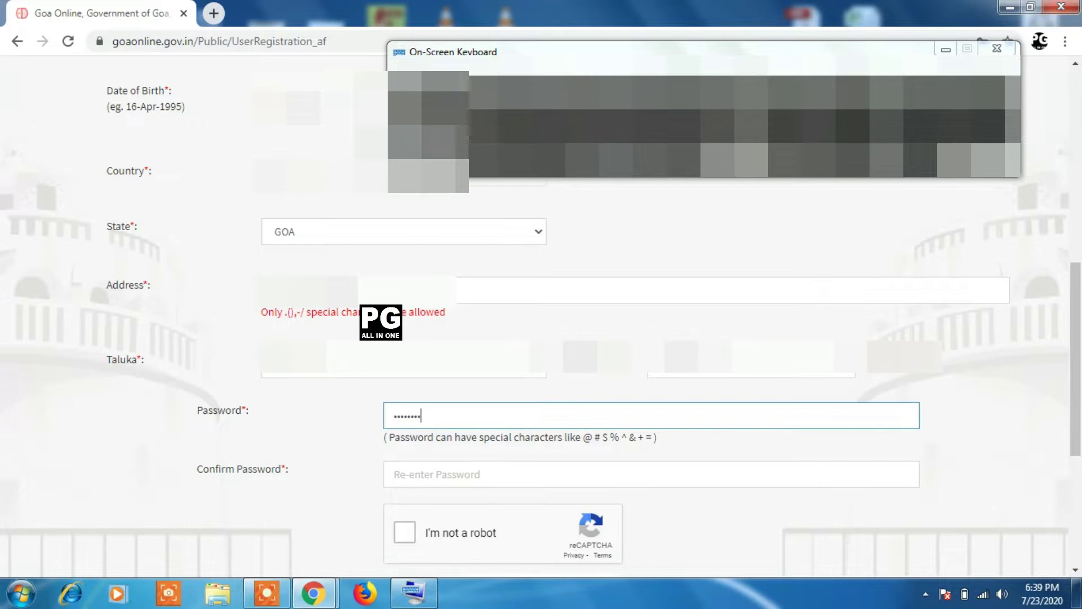
key("ctrl+a")
type("******")
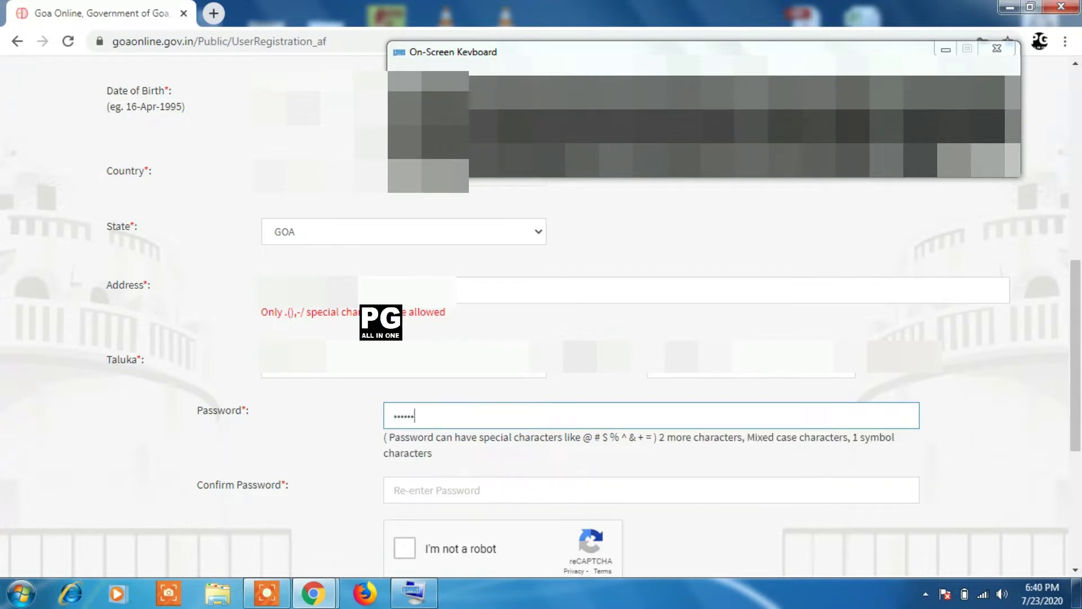
type("***")
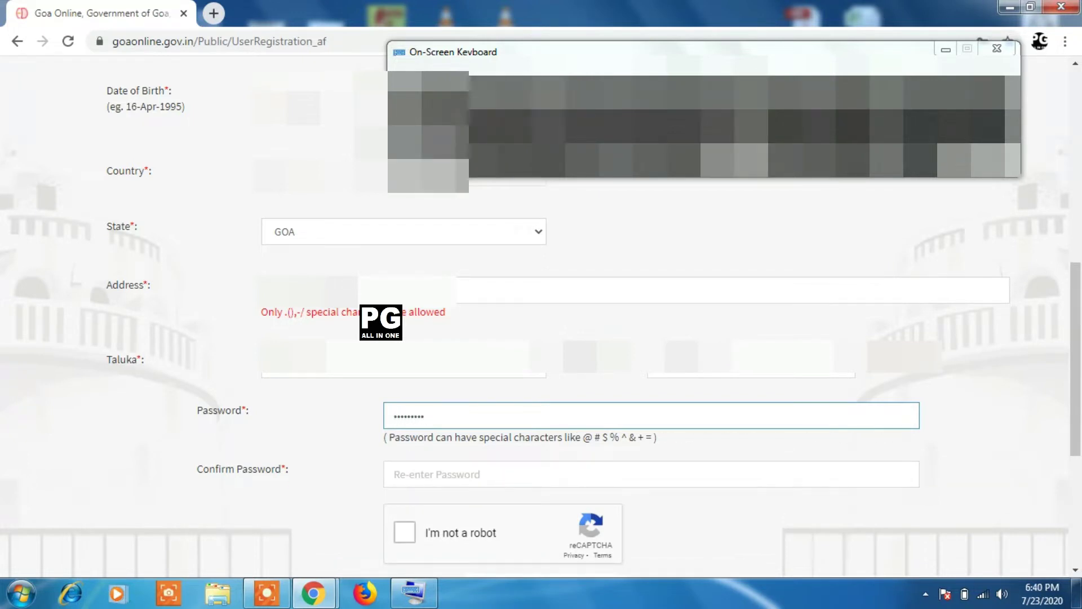
type("***")
left_click(419, 479)
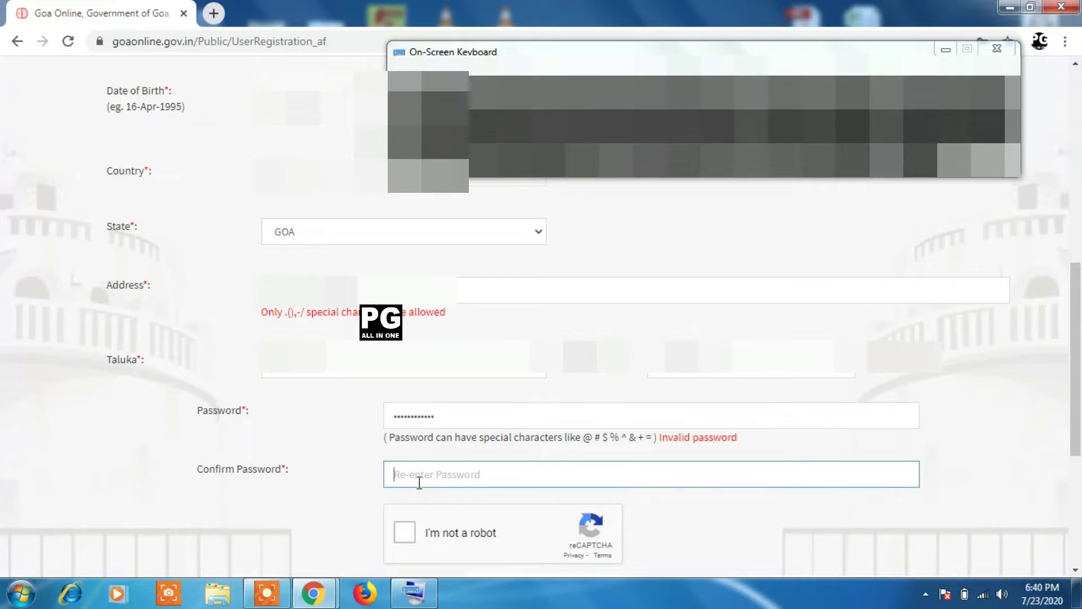
type("*******")
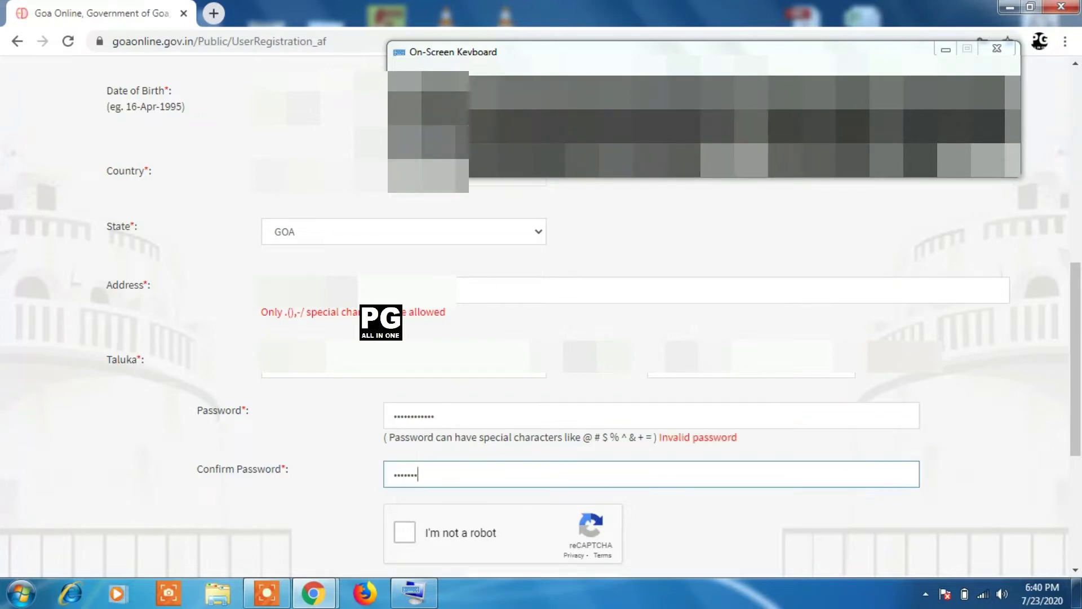
type("*")
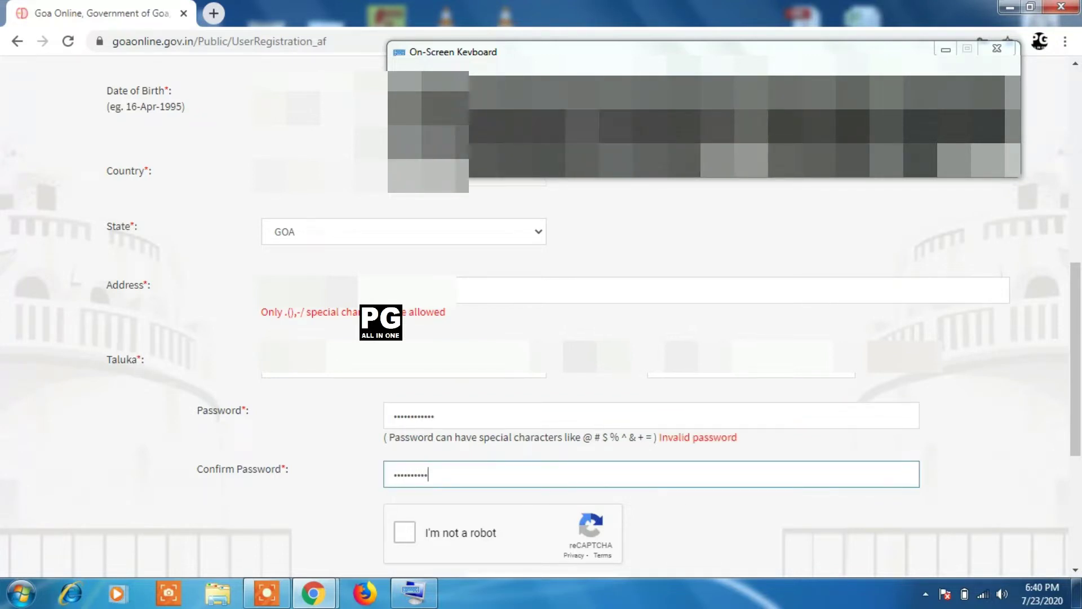
type("**")
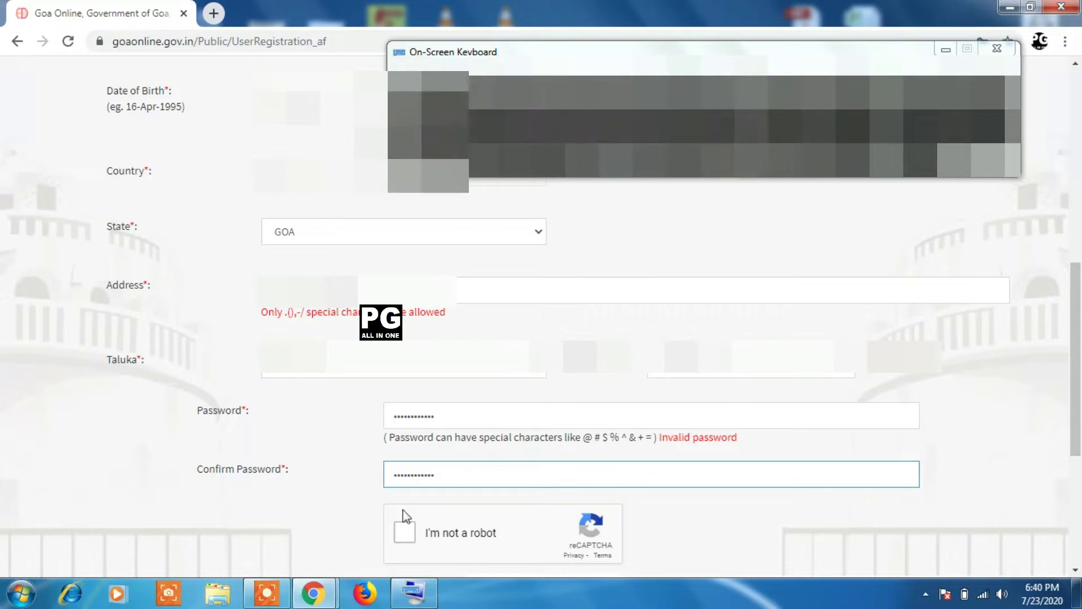
Tick the I'm not a robot reCAPTCHA and scroll down to Register/Signup.
left_click(405, 531)
scroll(989, 231, "down", 2)
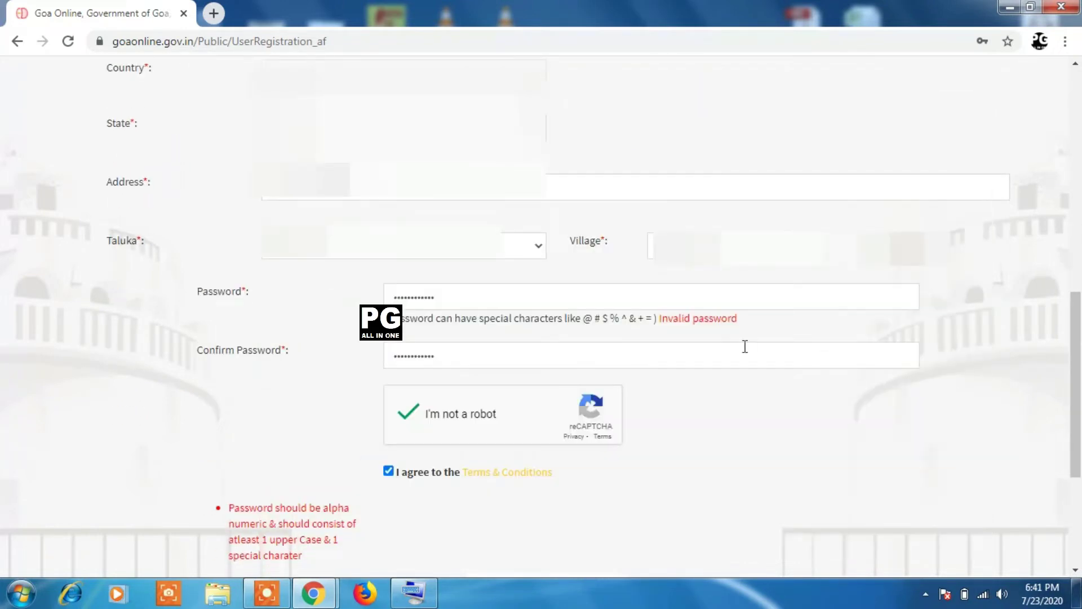
Replace the password with a stronger one, re-enter the confirmation, and submit the registration.
left_click(512, 297)
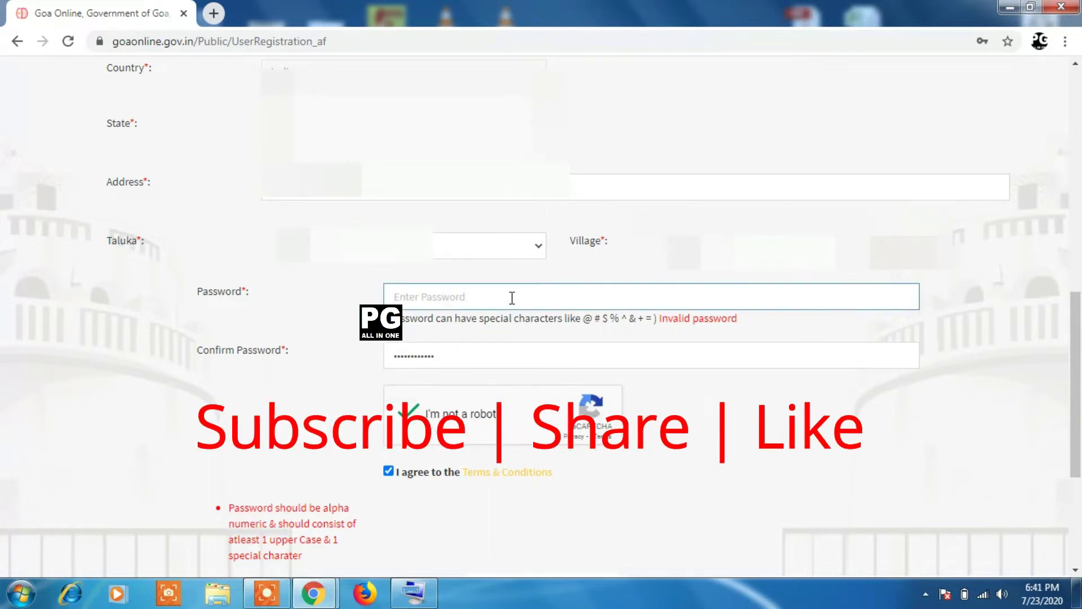
type("****")
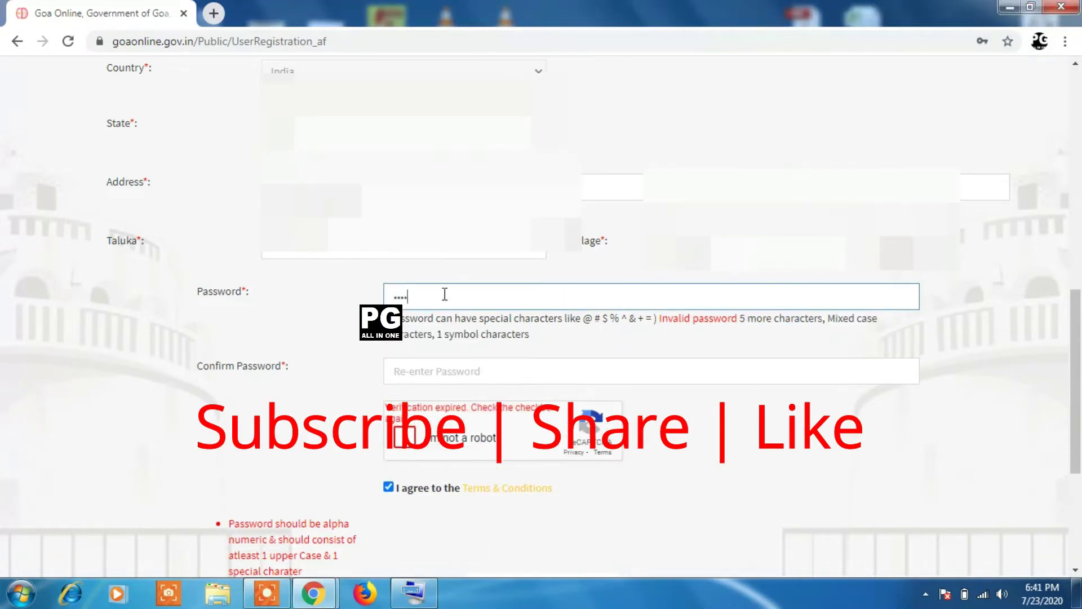
type("****")
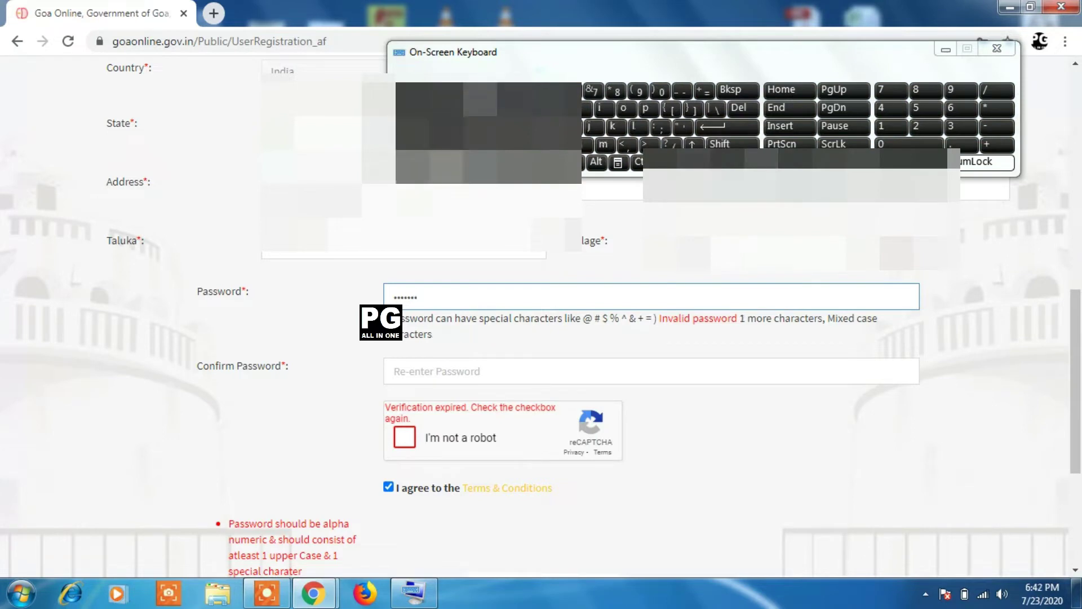
type("***")
left_click(470, 355)
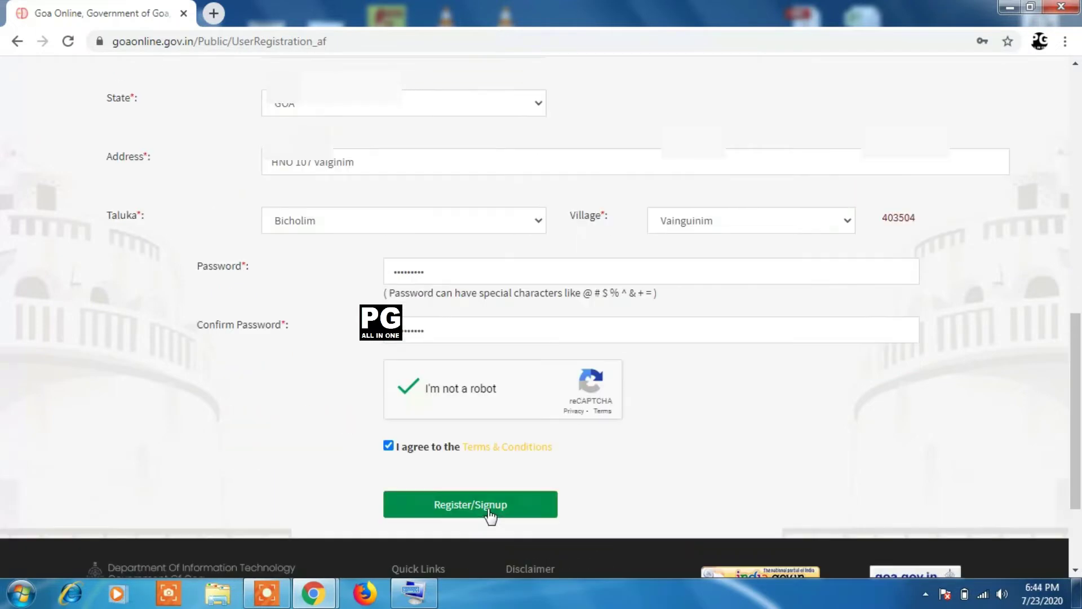
left_click(490, 513)
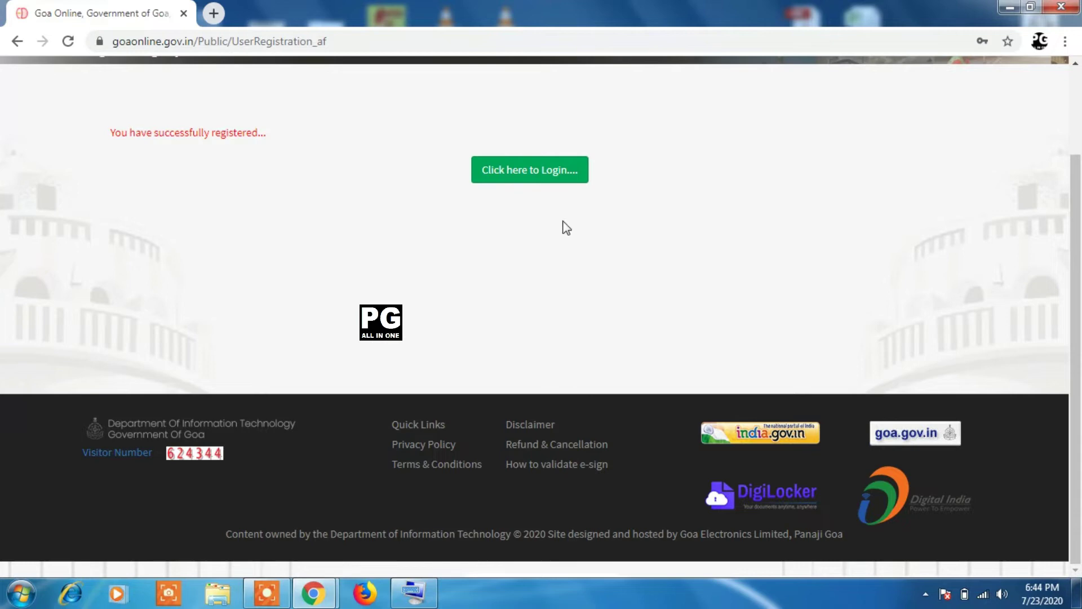
On the login page, enter the account username and password.
left_click(542, 177)
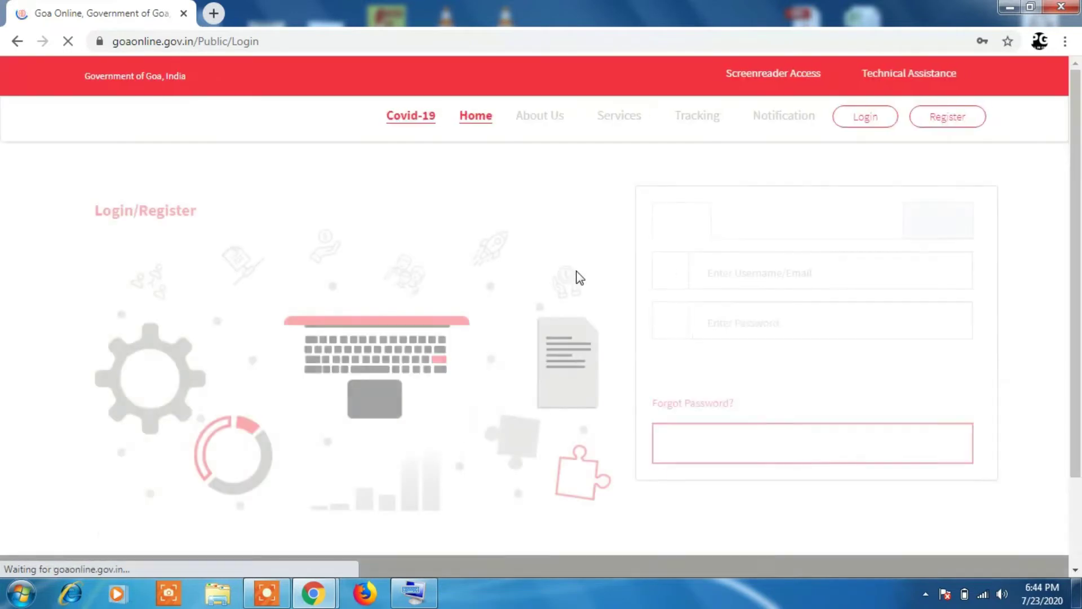
left_click(749, 256)
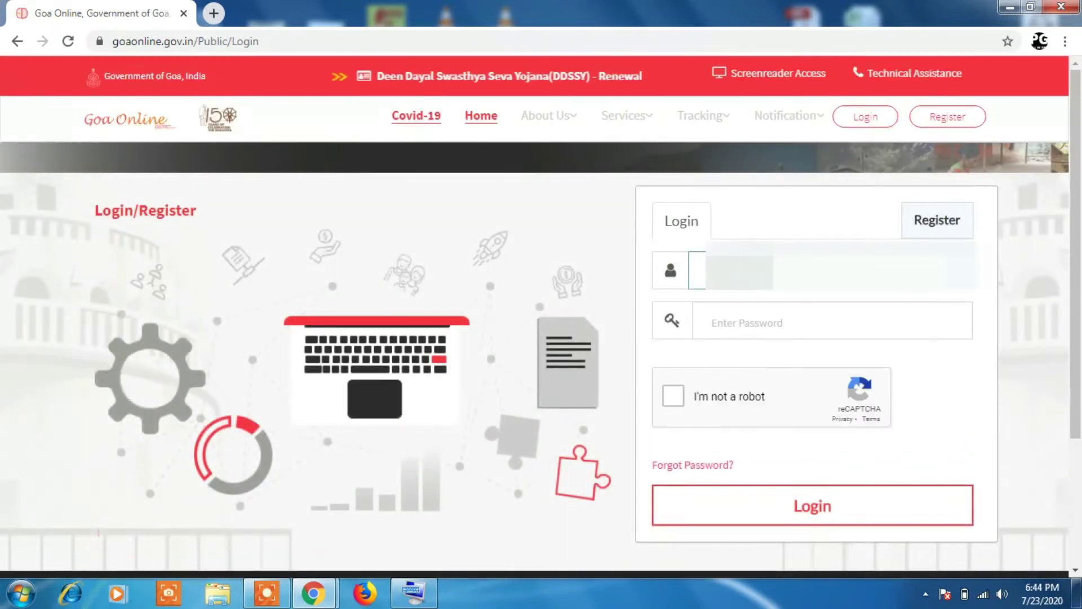
left_click(755, 320)
type("••••••••••••")
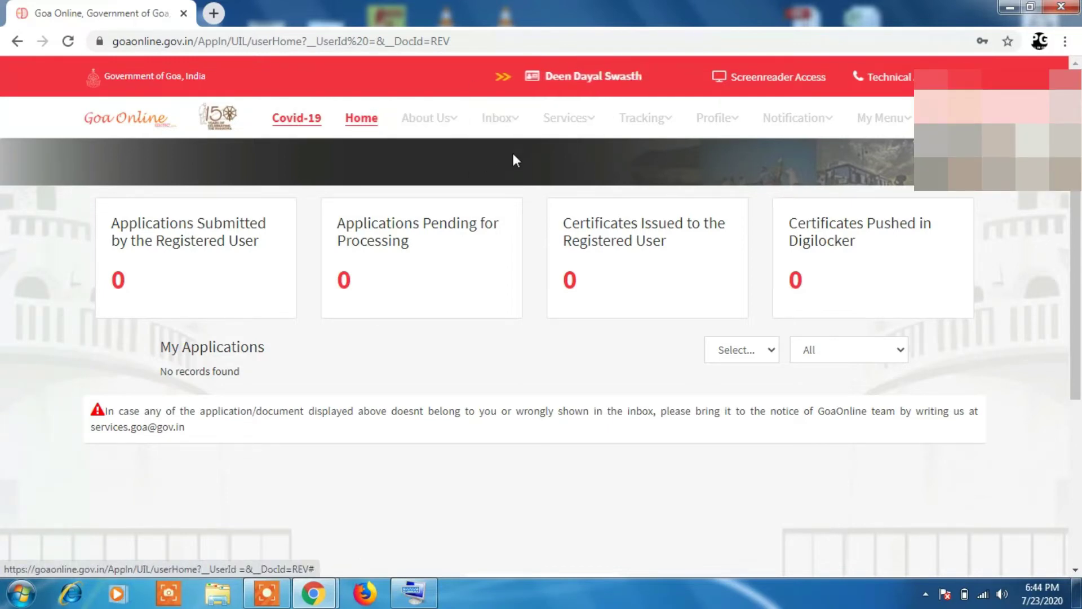
Find DDSSY Renewal under All Services, Directorate of Health Services, and proceed to apply.
left_click(560, 127)
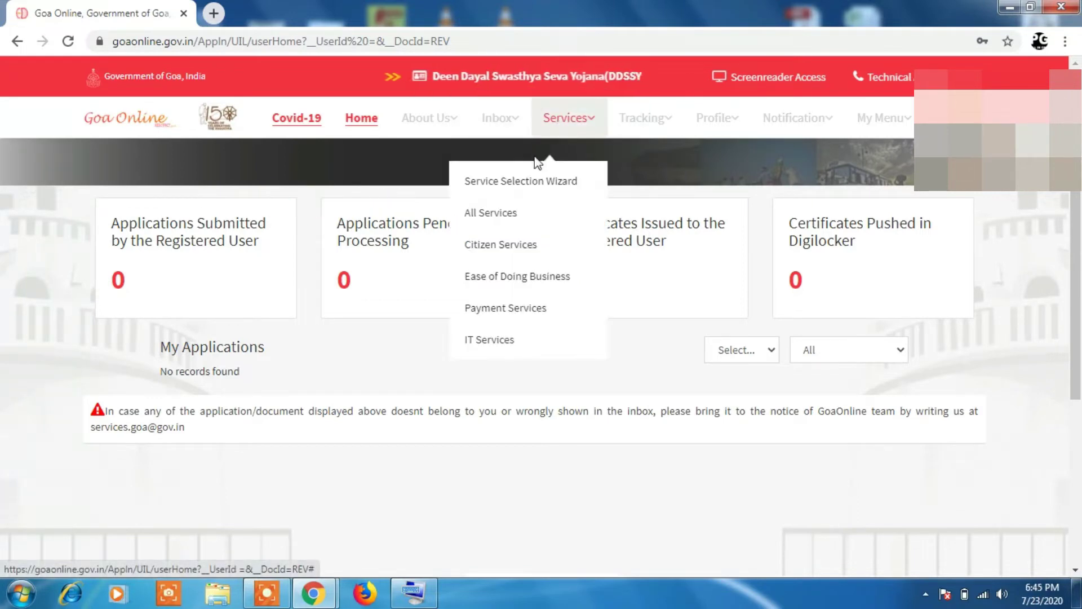
left_click(510, 211)
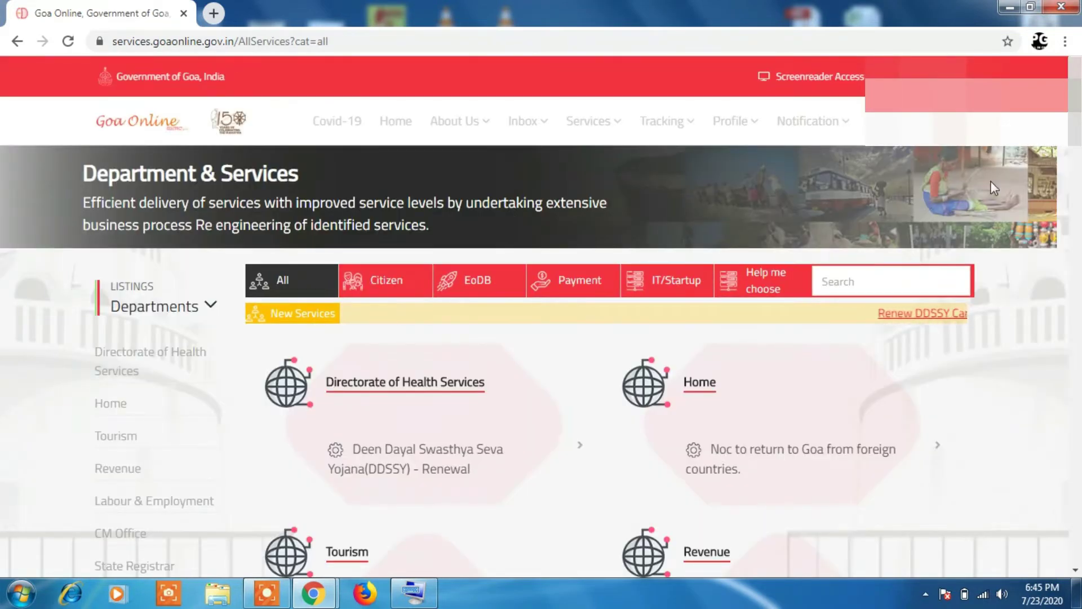
left_click_drag(1076, 112, 1077, 153)
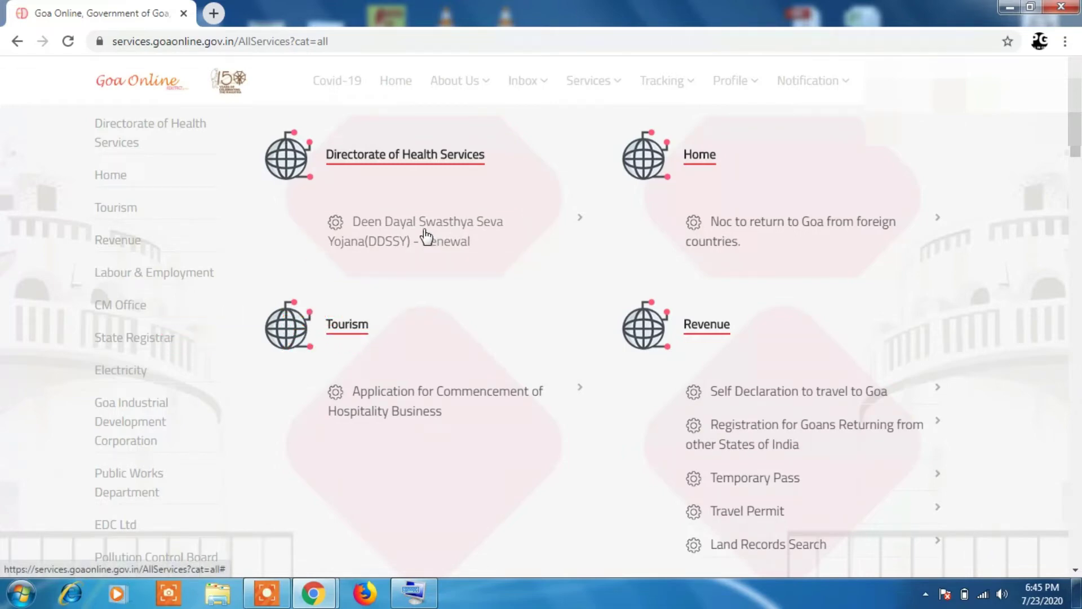
left_click(426, 233)
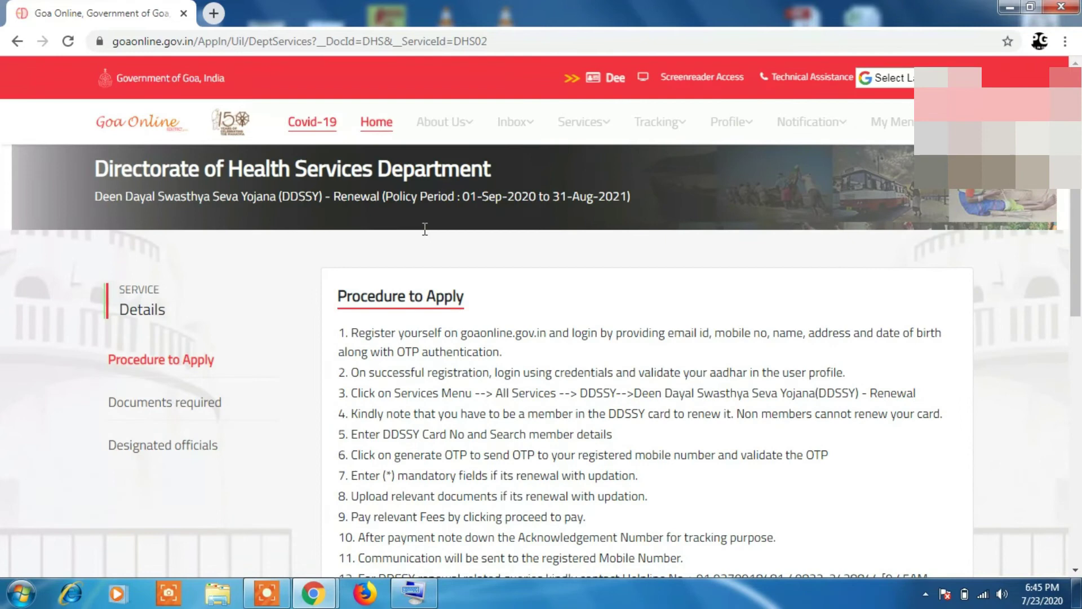
scroll(1076, 262, "down", 5)
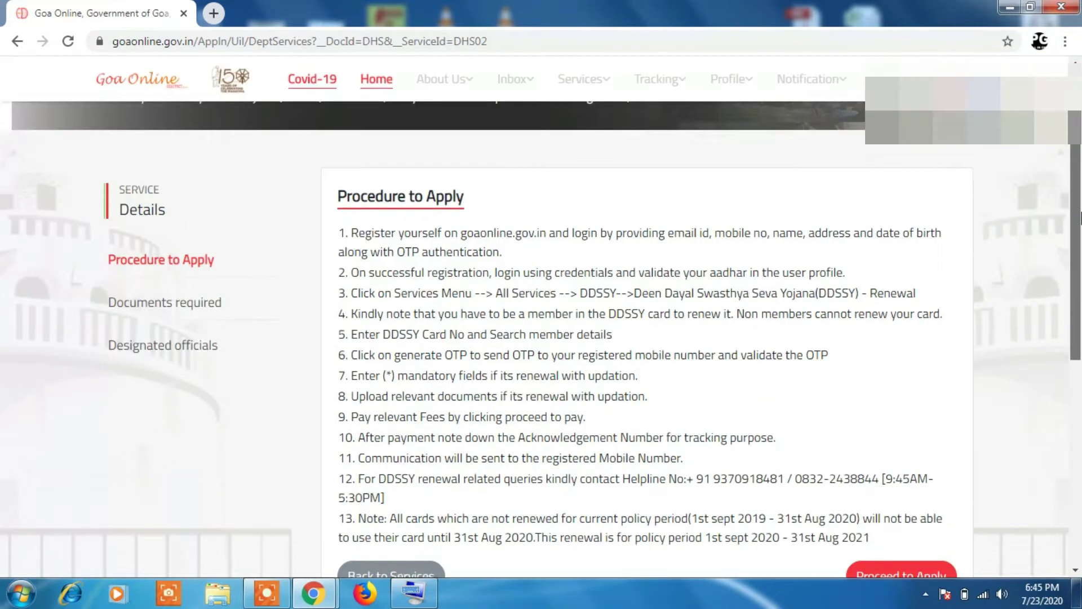
left_click(882, 445)
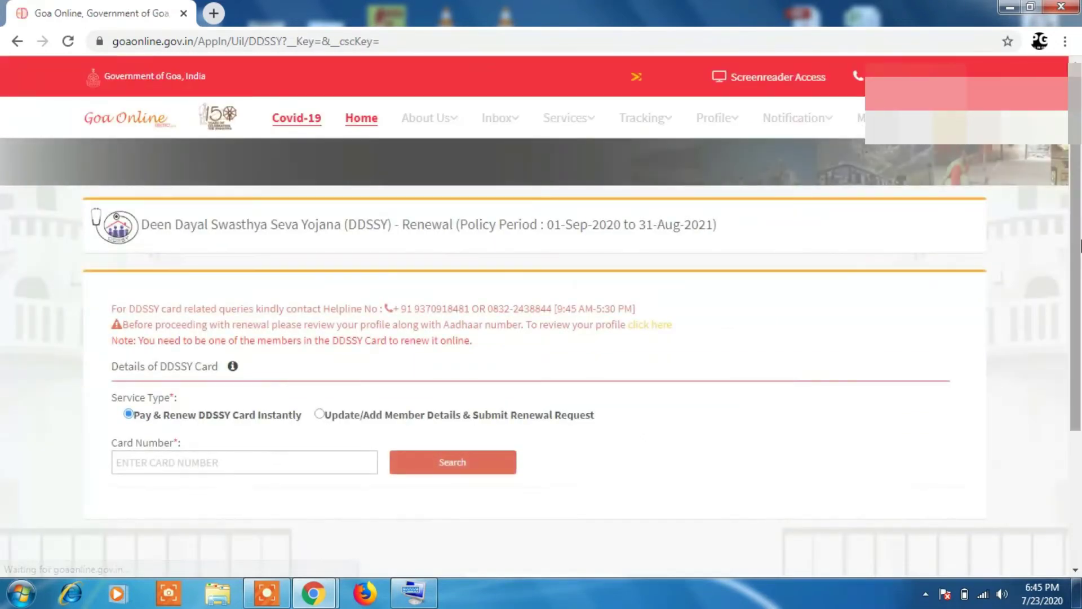
Paste the DDSSY card number, search the member details, and send an OTP to the registered mobile.
scroll(1077, 284, "down", 1)
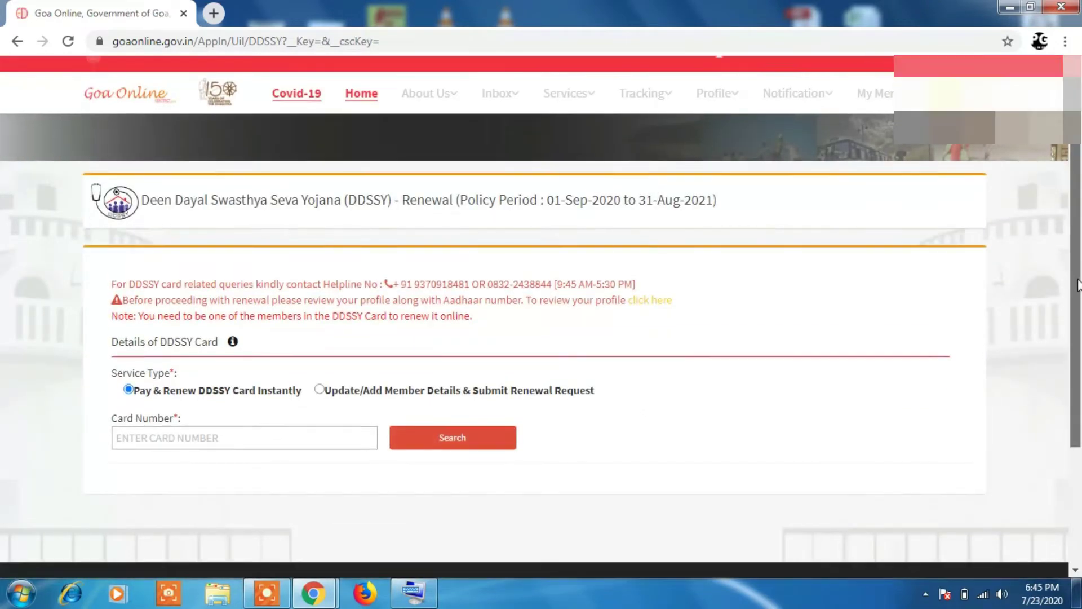
scroll(1078, 285, "down", 1)
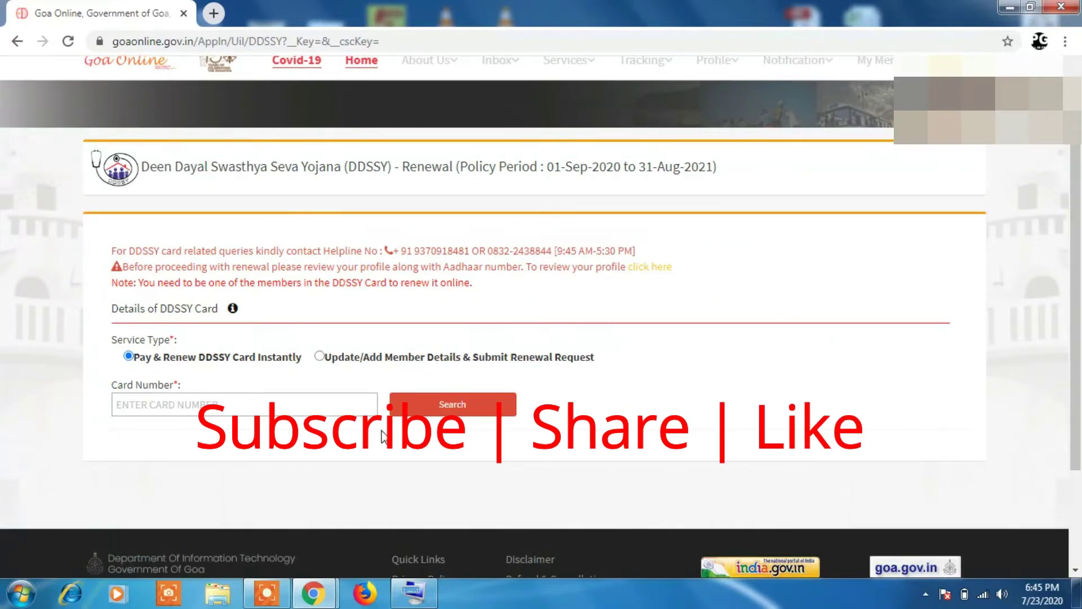
left_click(367, 409)
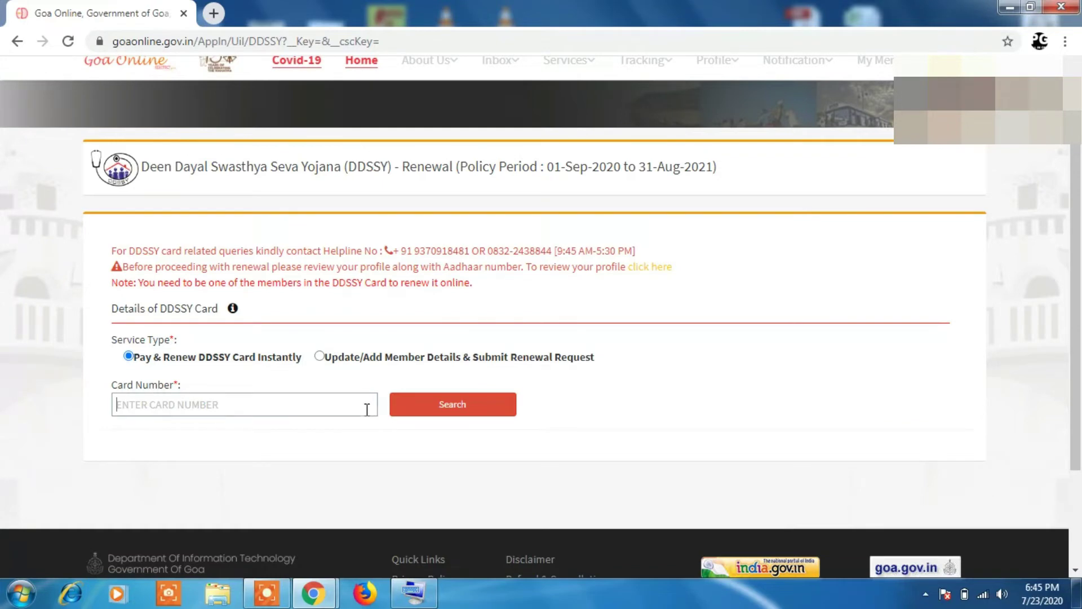
key("ctrl+v")
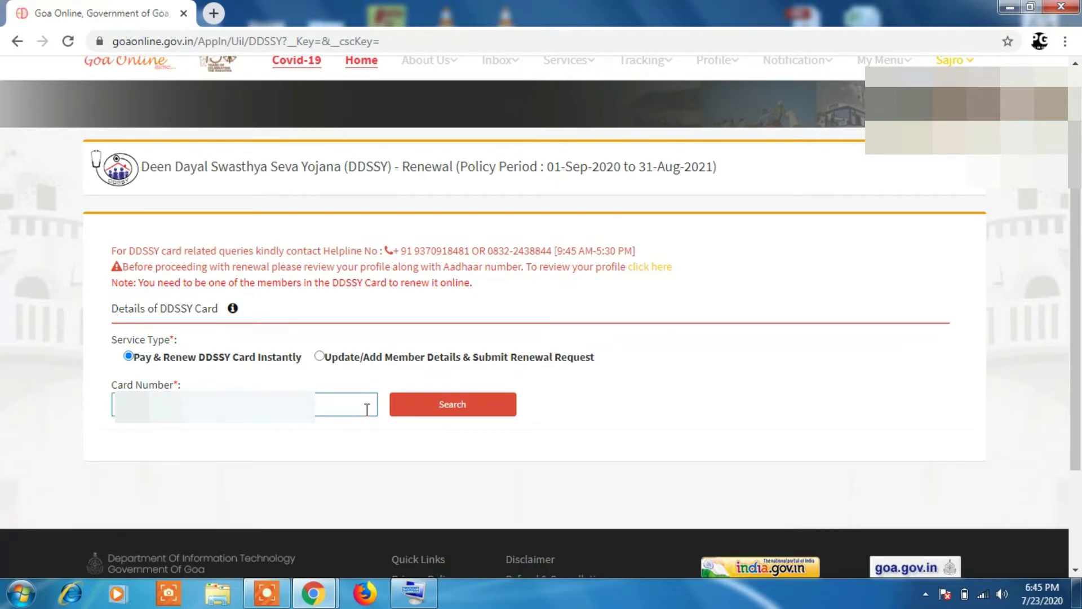
left_click(471, 411)
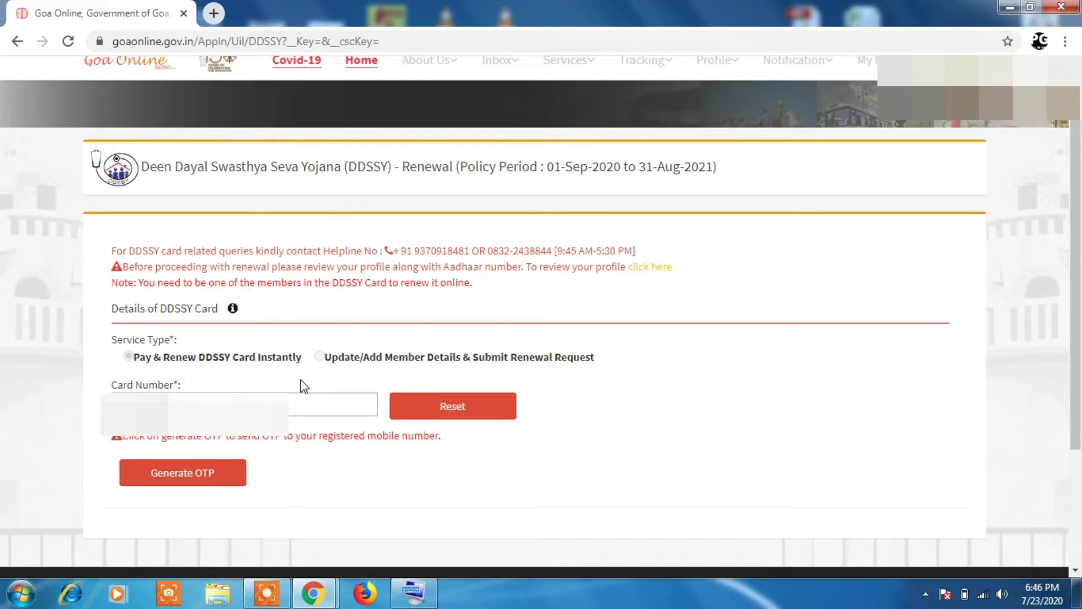
left_click(212, 473)
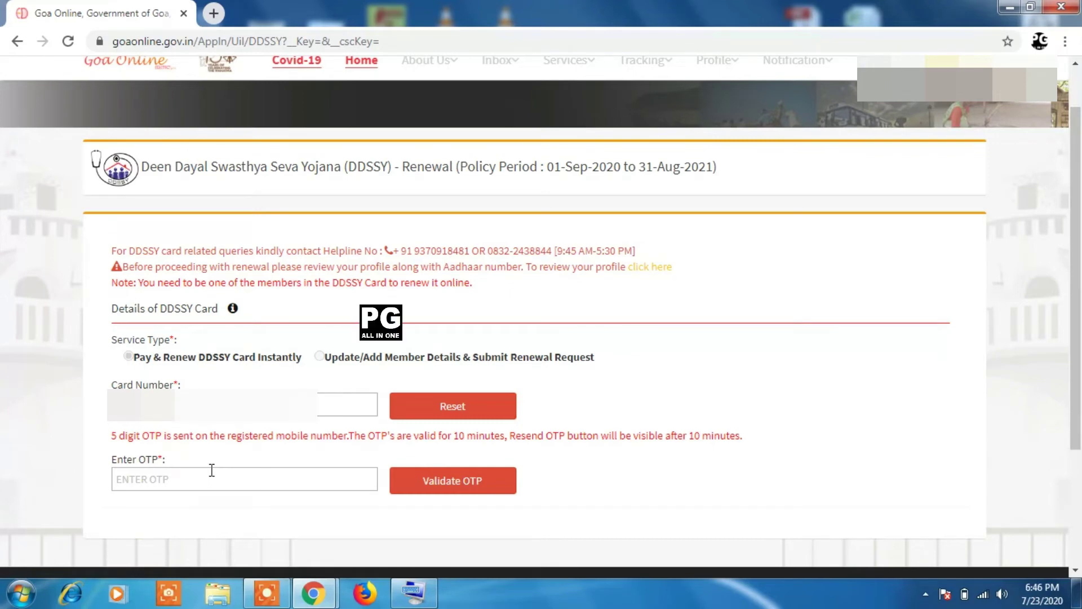
left_click(202, 479)
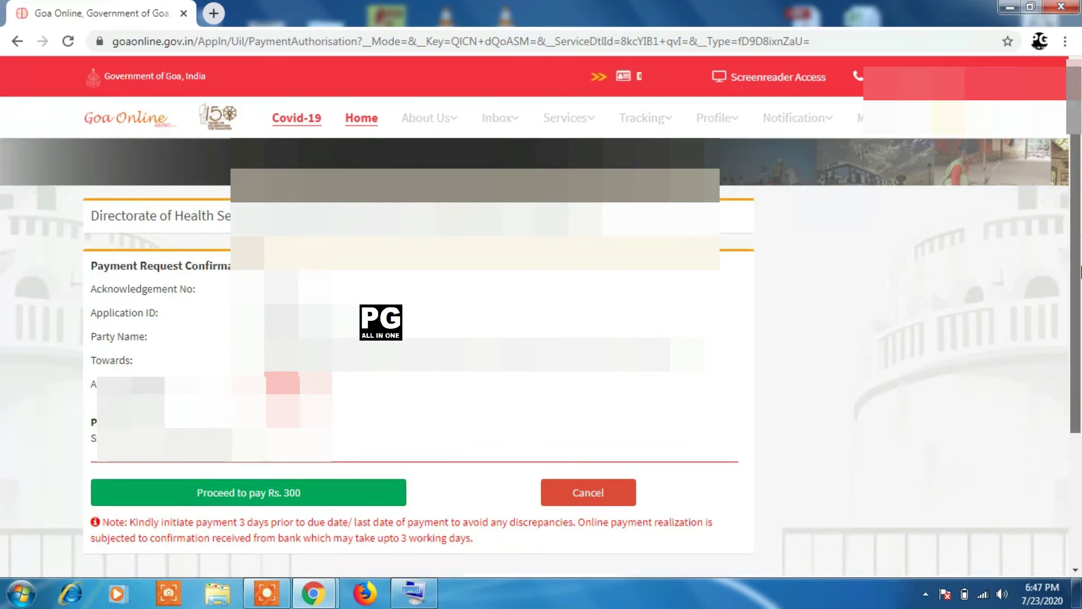
Proceed to pay the Rs. 300 renewal fee through CCAvenue.
scroll(1002, 310, "down", 2)
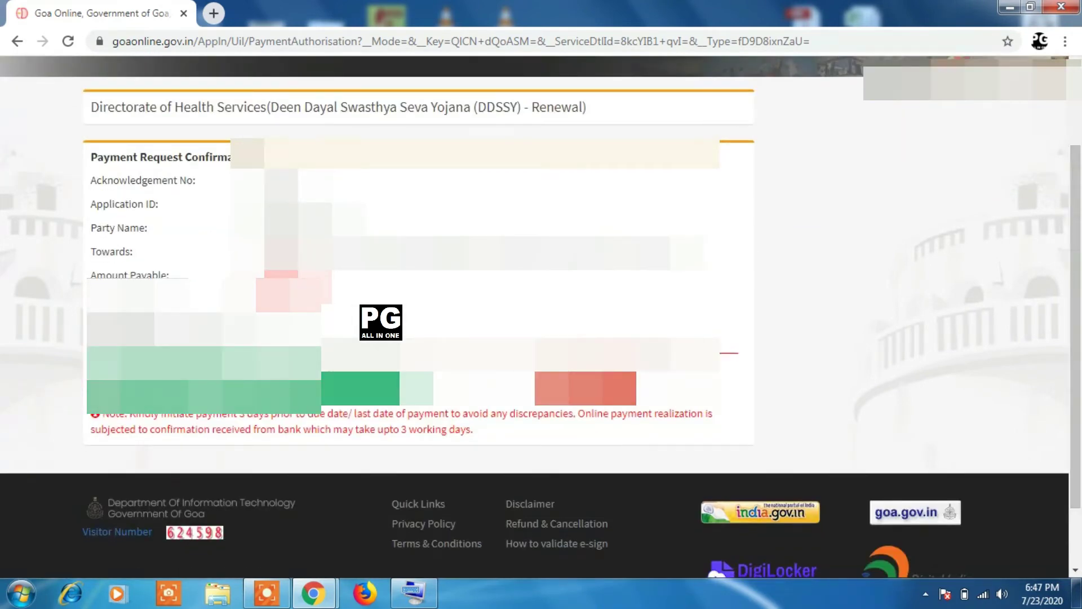
left_click(273, 384)
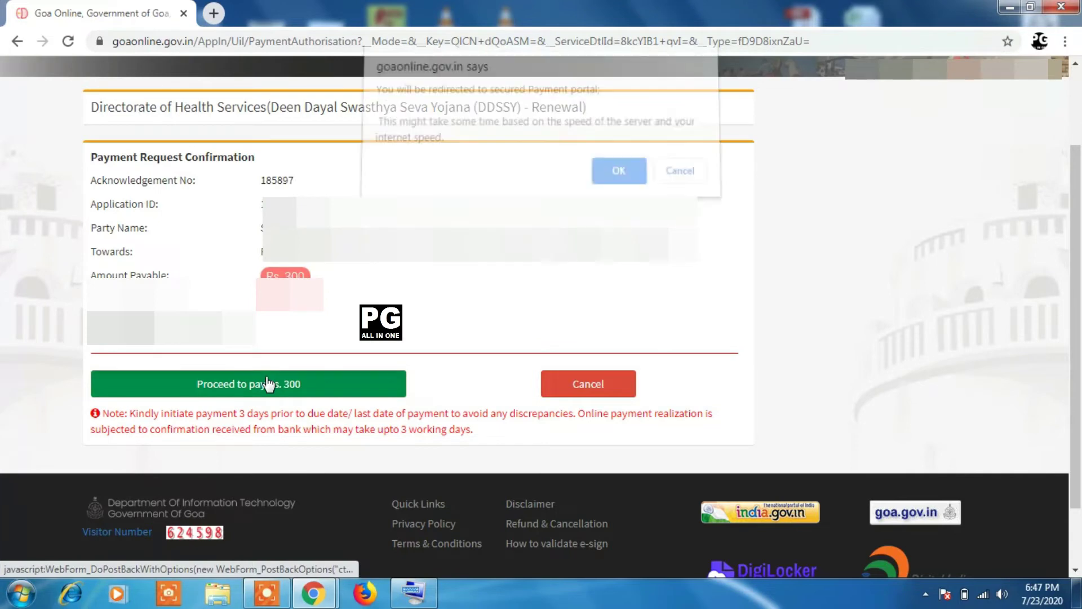
Accept the redirect to CCAvenue and select UPI as the payment method for INR 300.00.
left_click(606, 179)
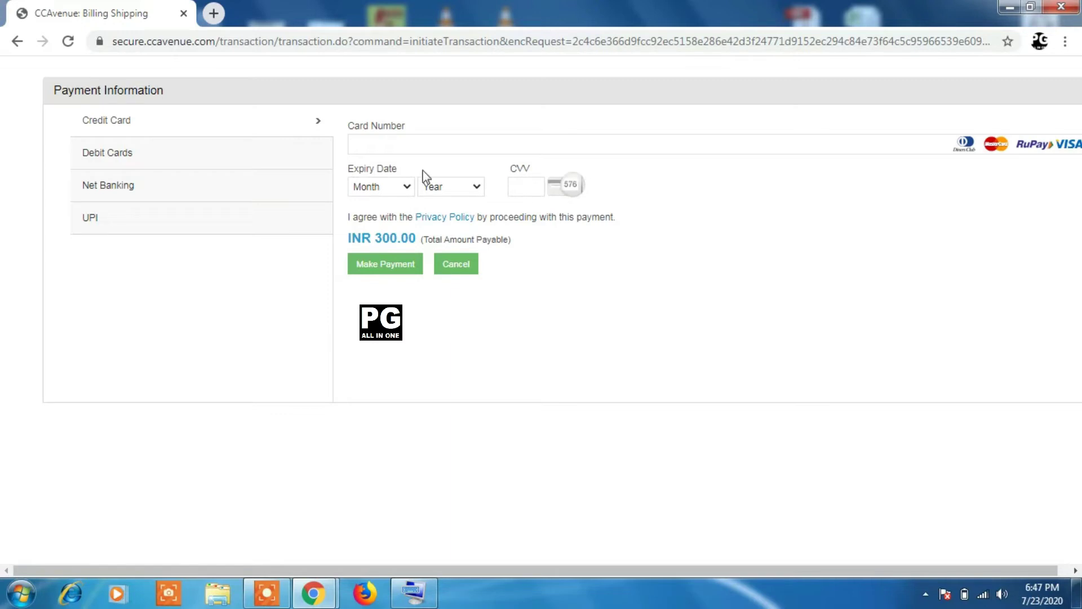
left_click(159, 230)
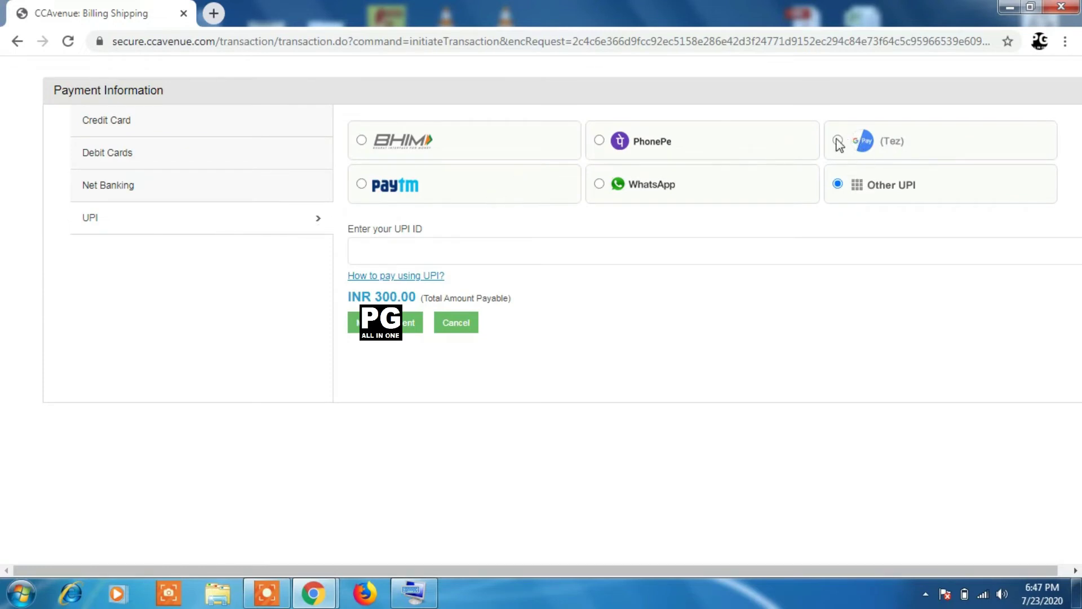
Choose Google Pay (Tez), fill the UPI ID from a saved suggestion, and submit the INR 300.00 payment.
left_click(837, 141)
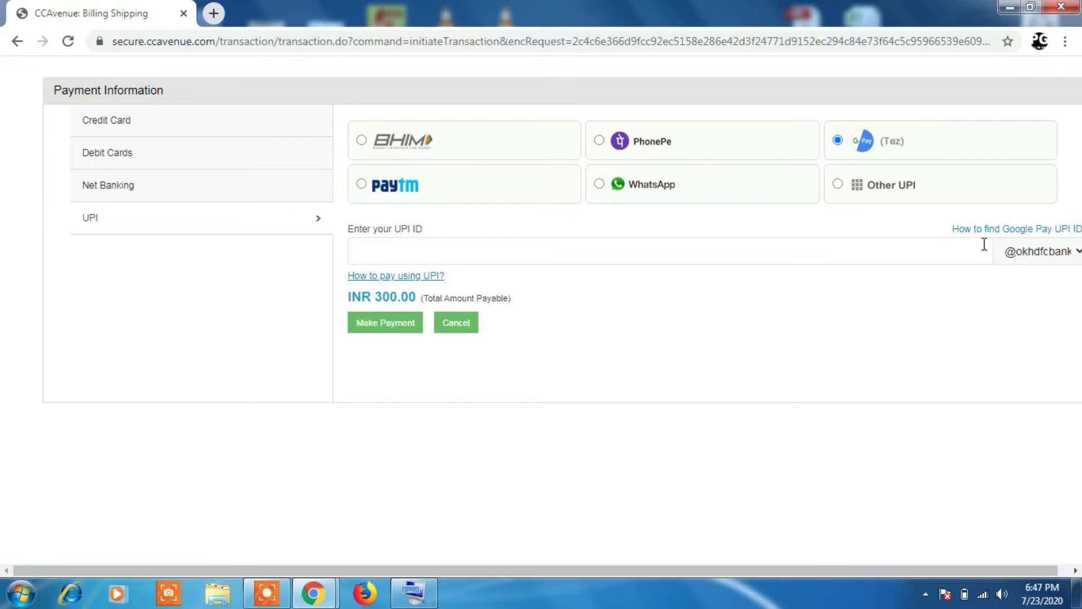
left_click(921, 259)
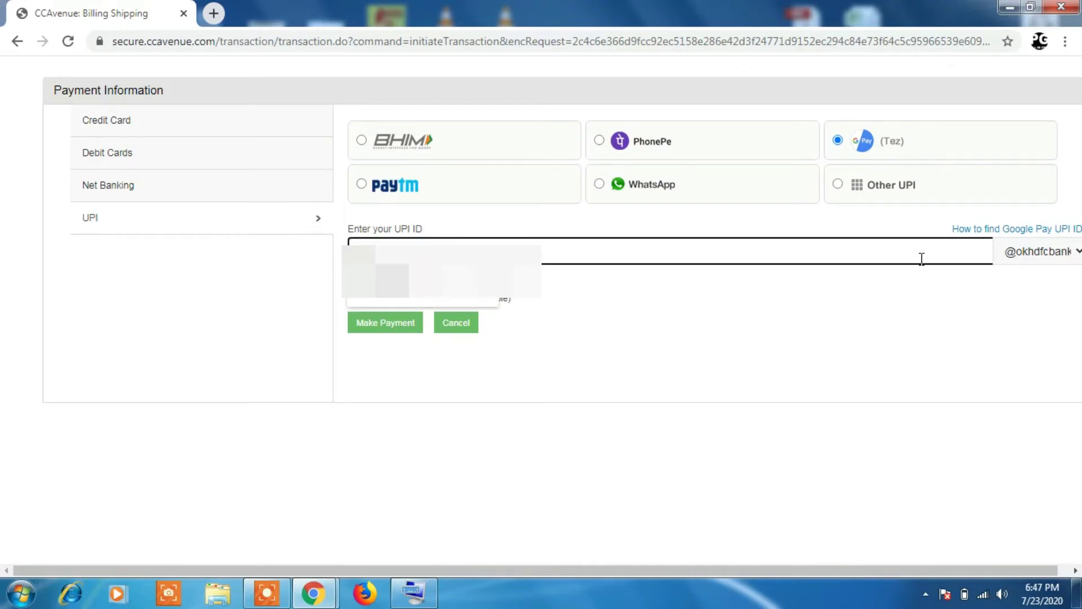
left_click(748, 210)
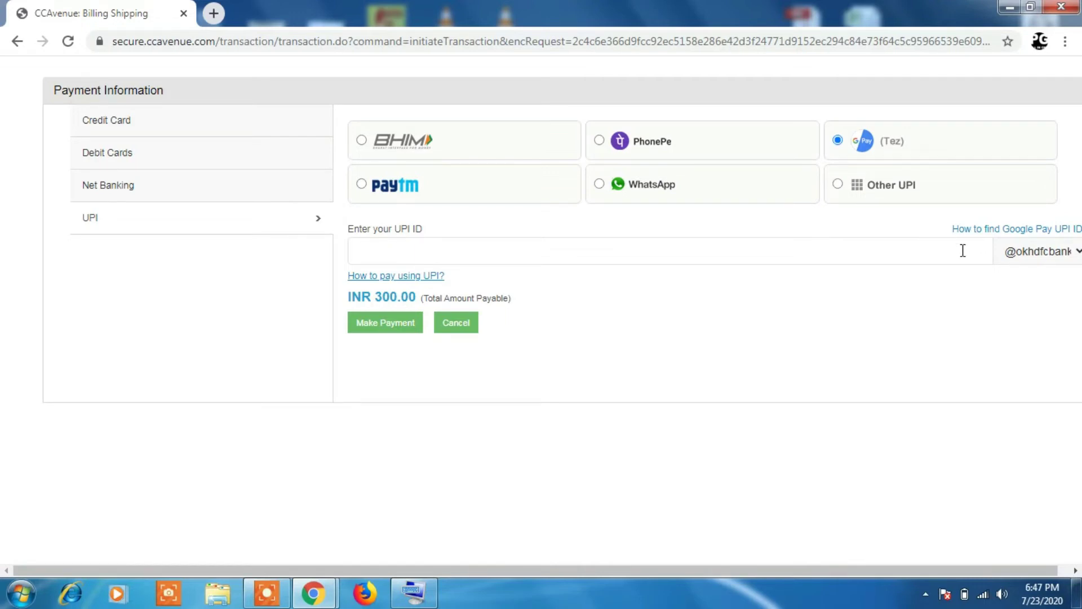
left_click(921, 259)
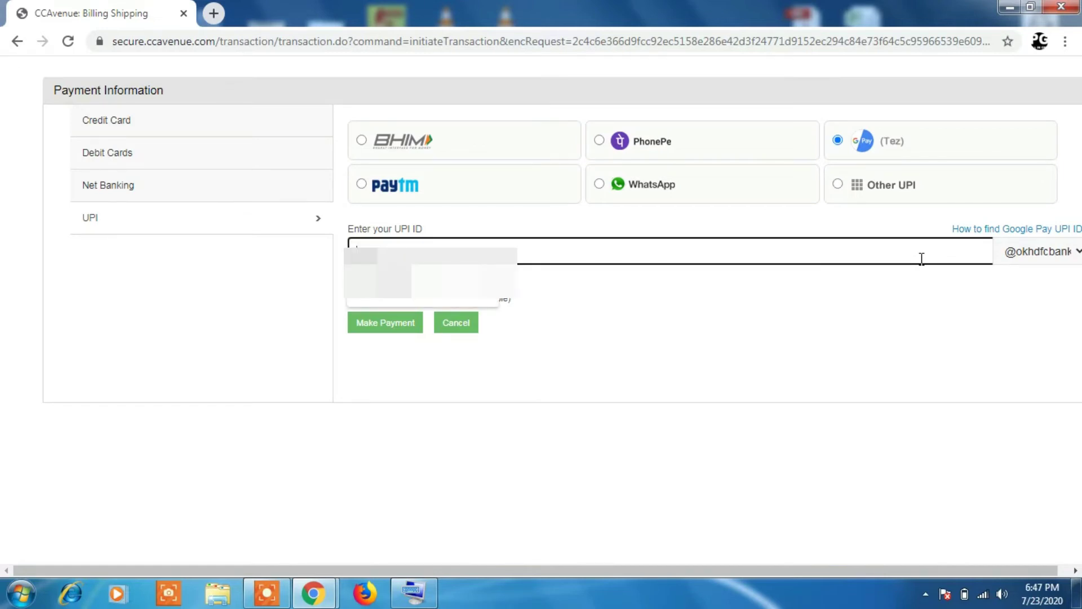
left_click(396, 300)
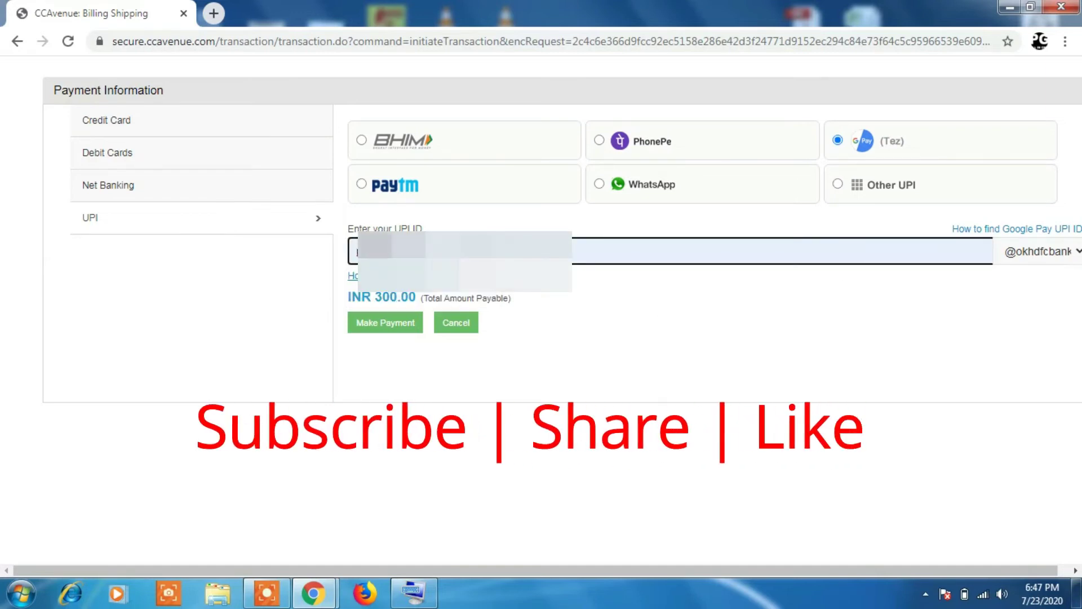
left_click(403, 331)
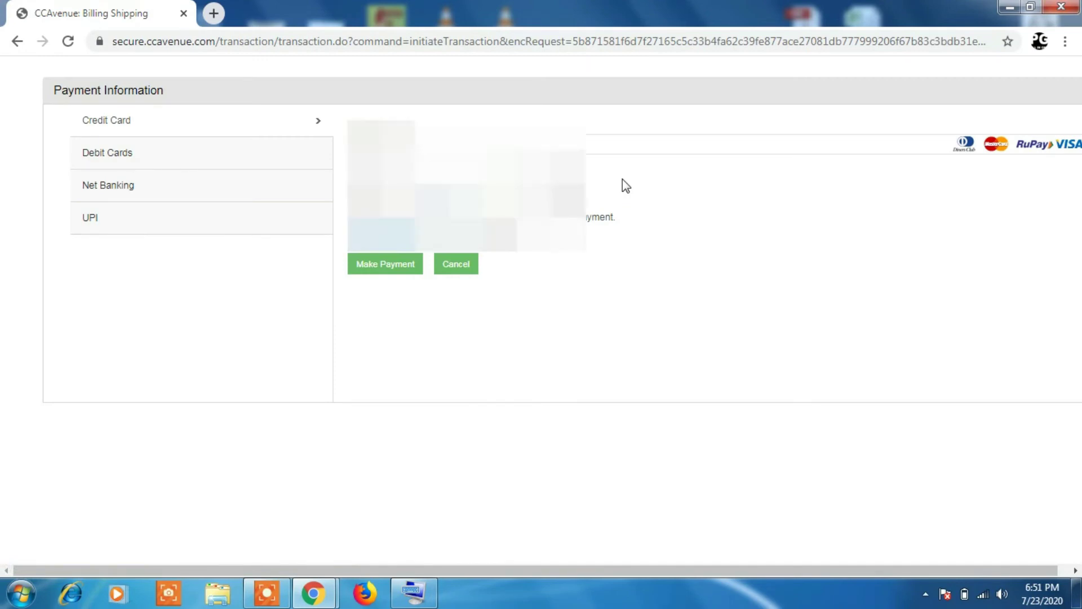
Switch to Debit Cards, set the card's expiry month and year, and submit the INR 300.00 payment.
left_click(107, 152)
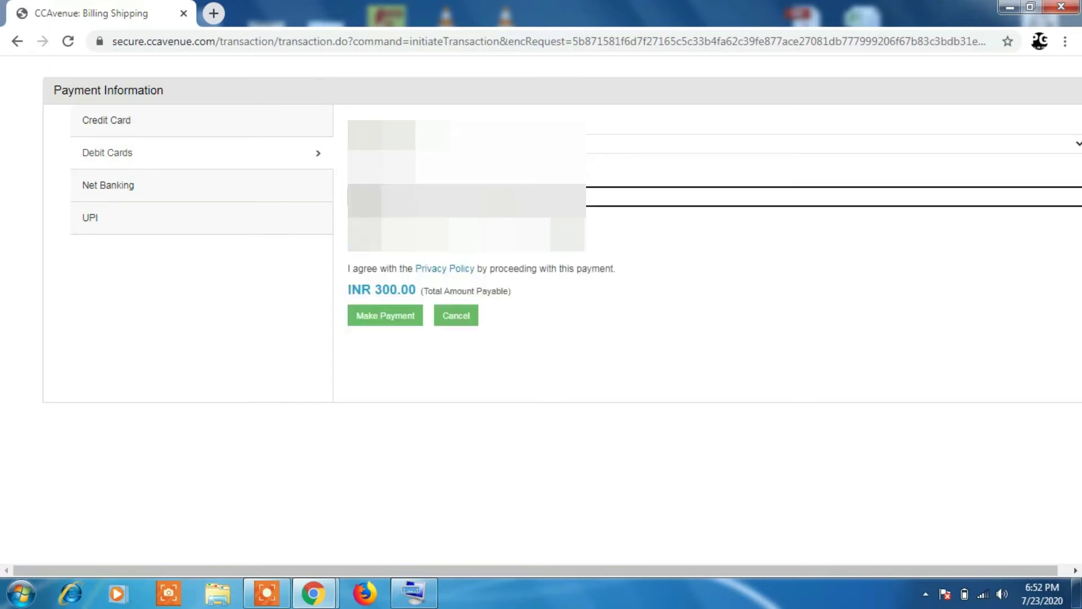
left_click(382, 234)
left_click(394, 307)
left_click(457, 235)
left_click(453, 282)
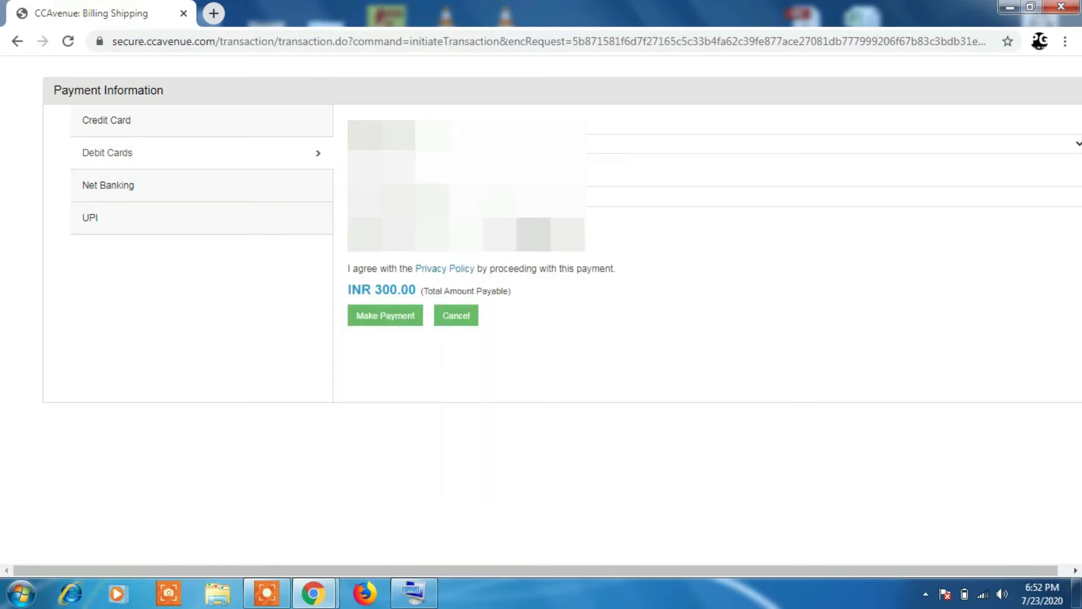
left_click(384, 315)
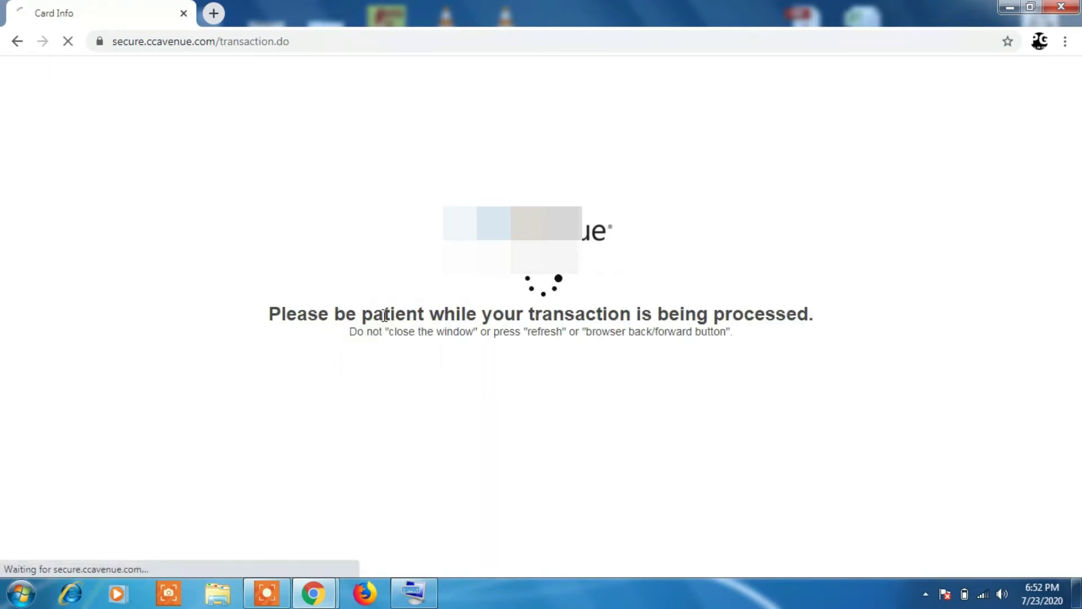